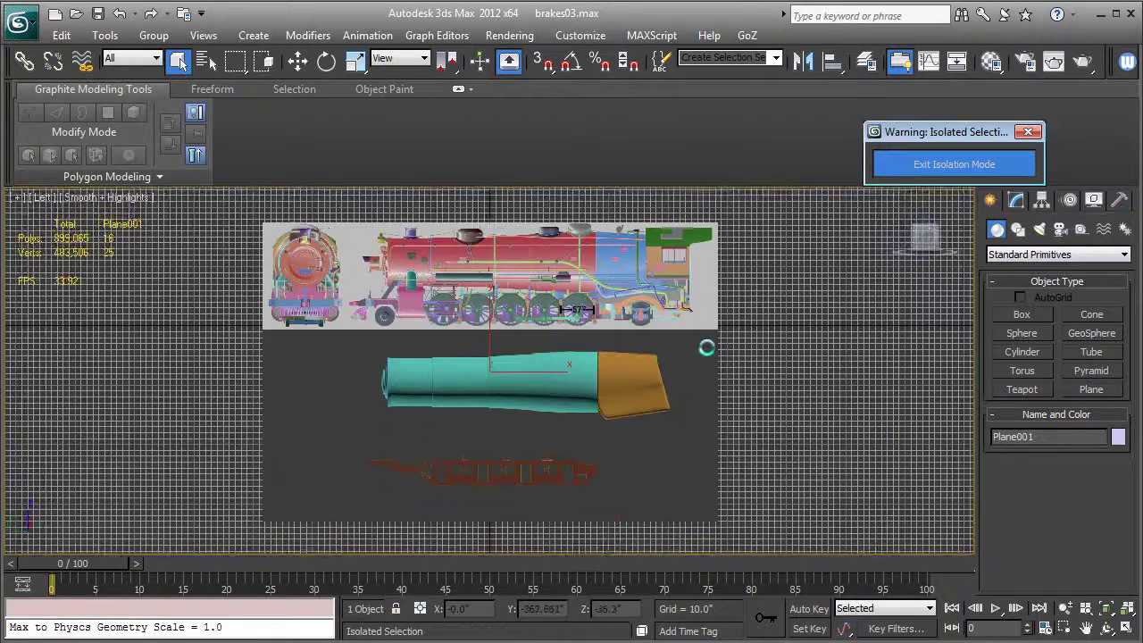
Step: Draw a tall narrow rectangle about 34.75" by 3.86" over the blue U-shaped hanger by the first driving wheel in the reference image
middle_drag(577, 332, 816, 433)
scroll(802, 426, up, 5)
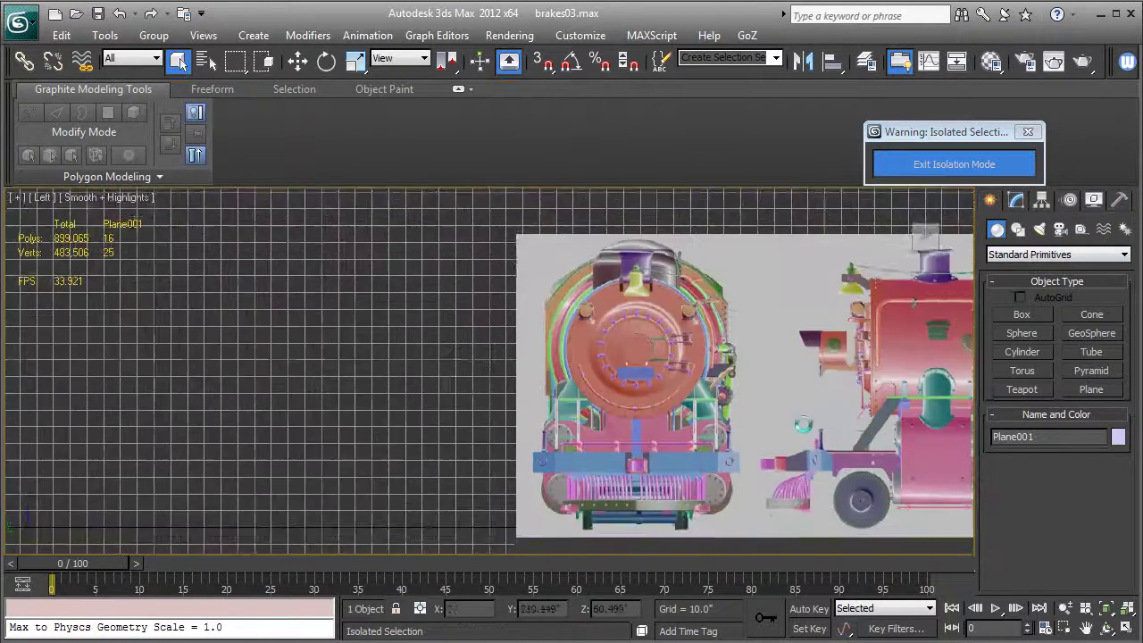
scroll(803, 425, up, 10)
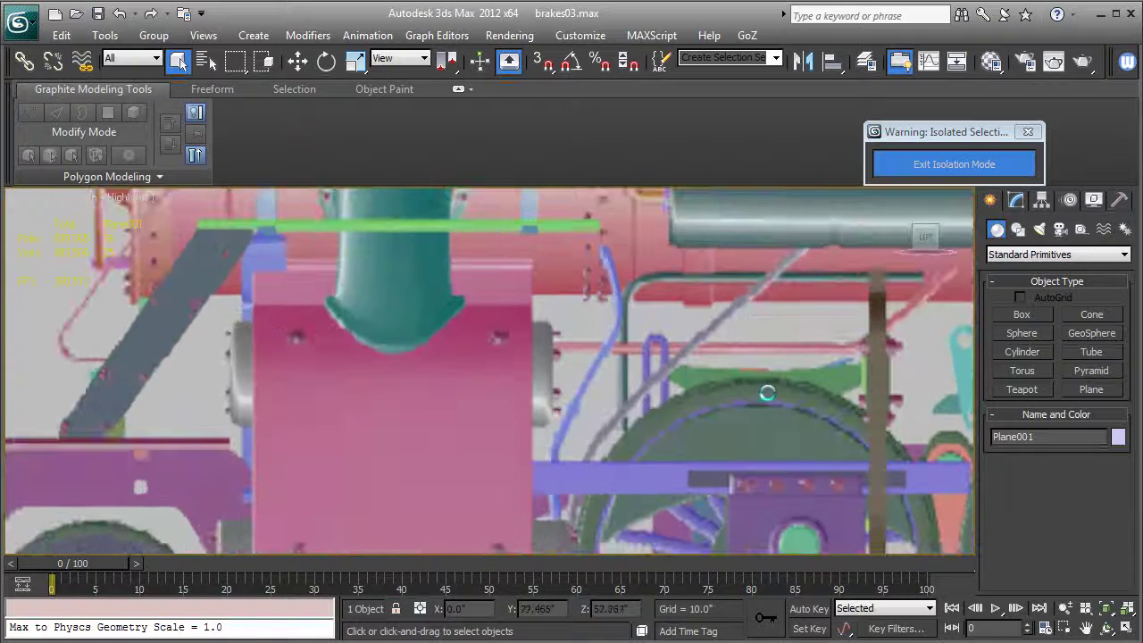
middle_drag(767, 393, 482, 335)
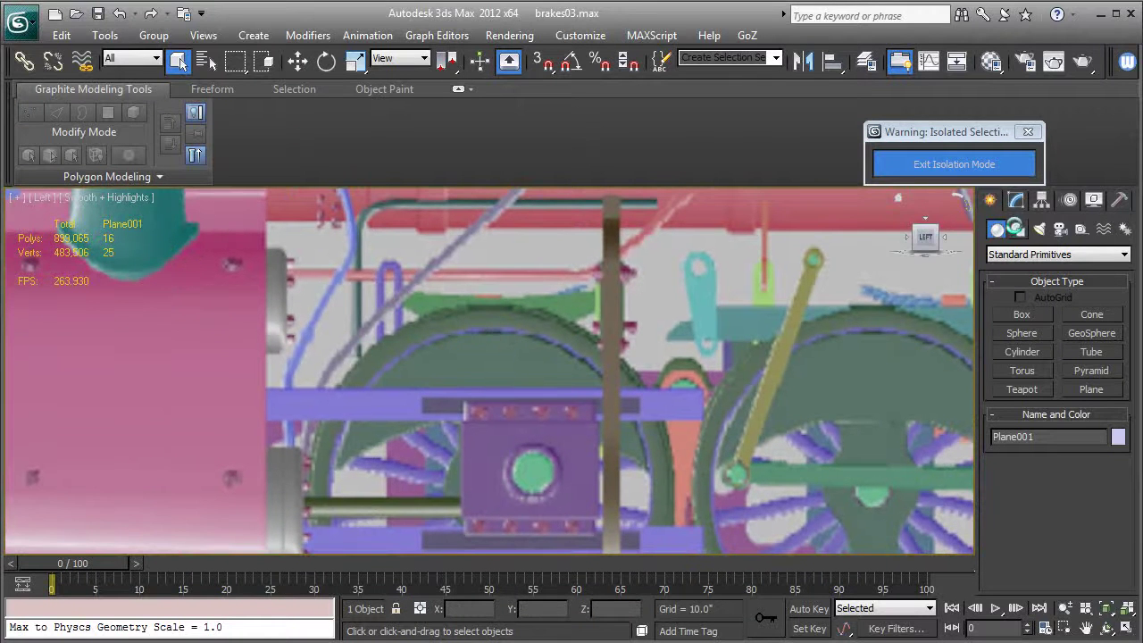
click(1016, 229)
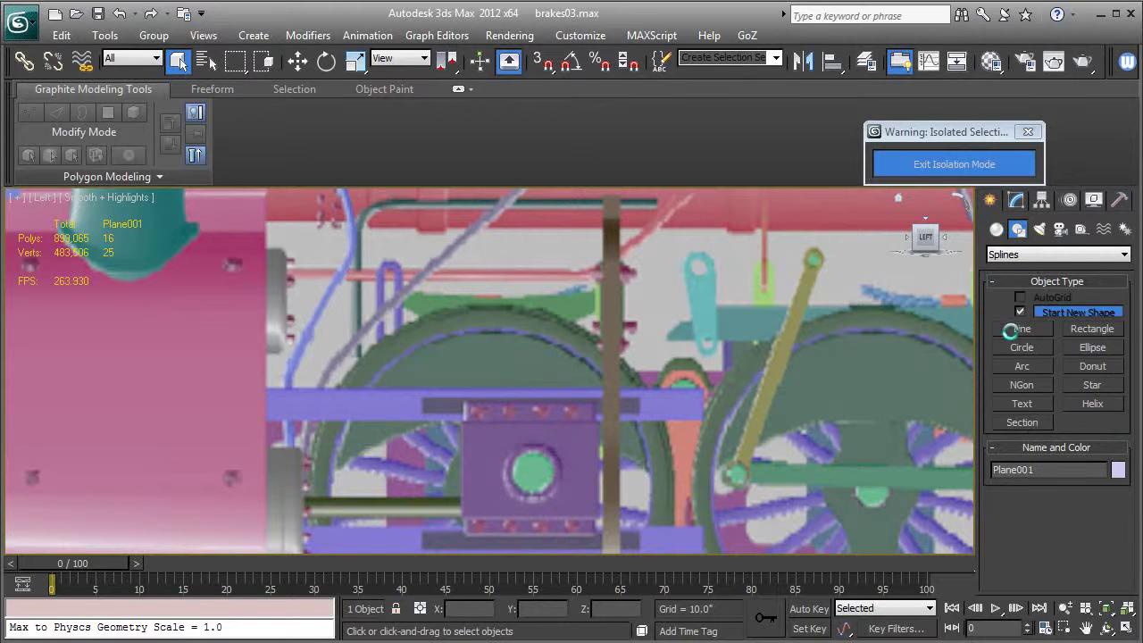
click(1076, 329)
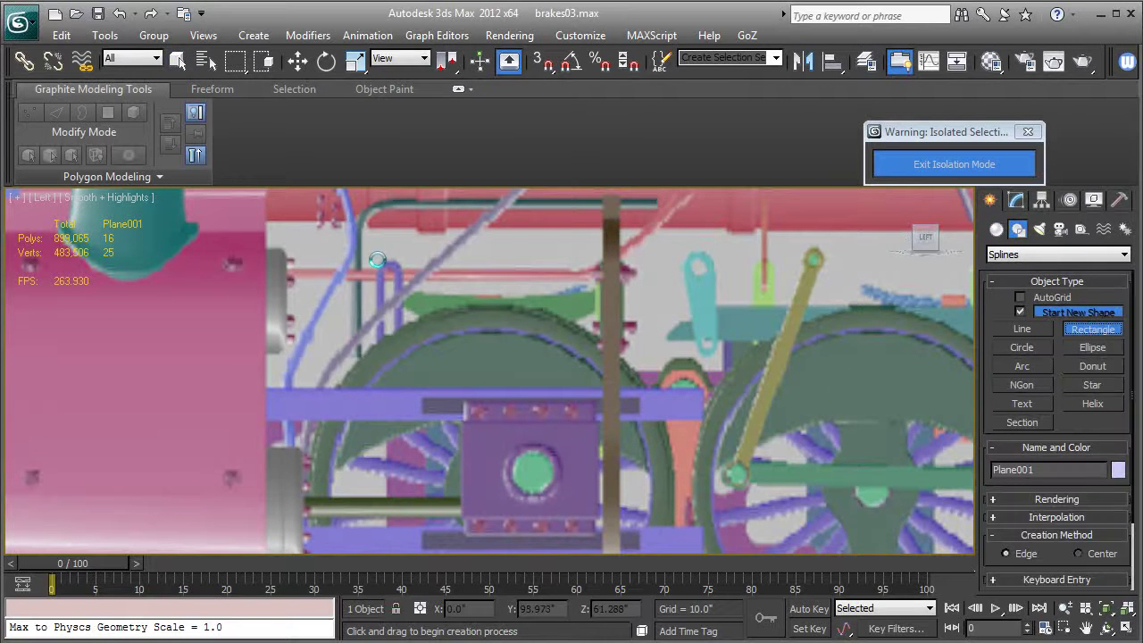
mouse_move(376, 260)
mouse_down()
mouse_move(397, 312)
mouse_move(402, 493)
mouse_up()
Step: Switch the Left view to wireframe display and show the new rectangle's parameters for modification
key(F3)
key(F3)
key(F3)
key(F3)
key(F3)
key(F3)
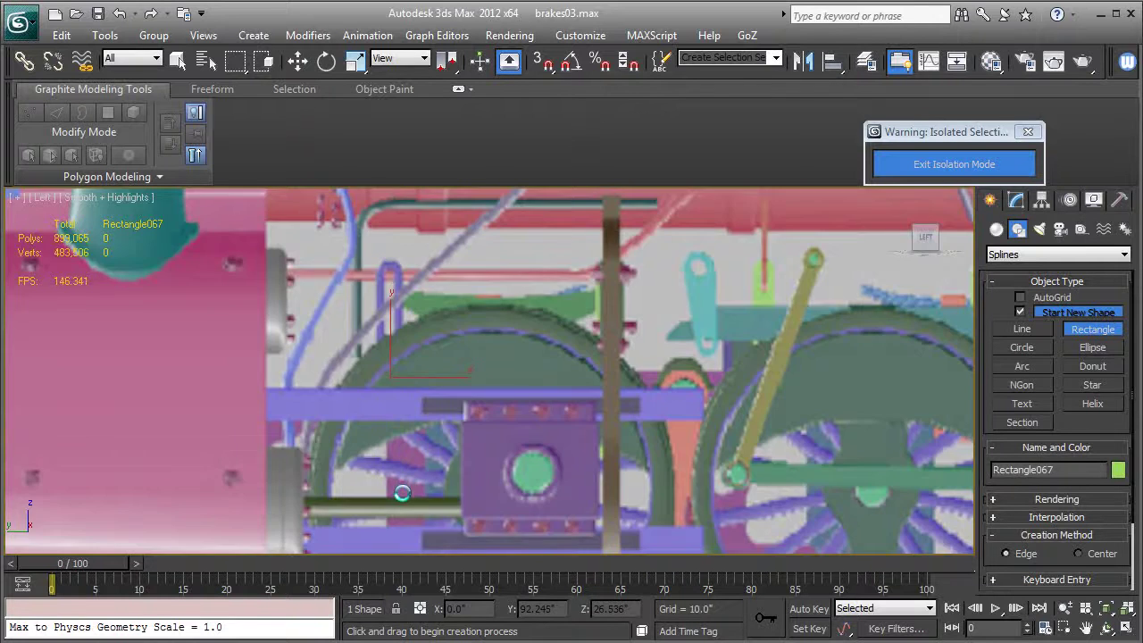
key(F3)
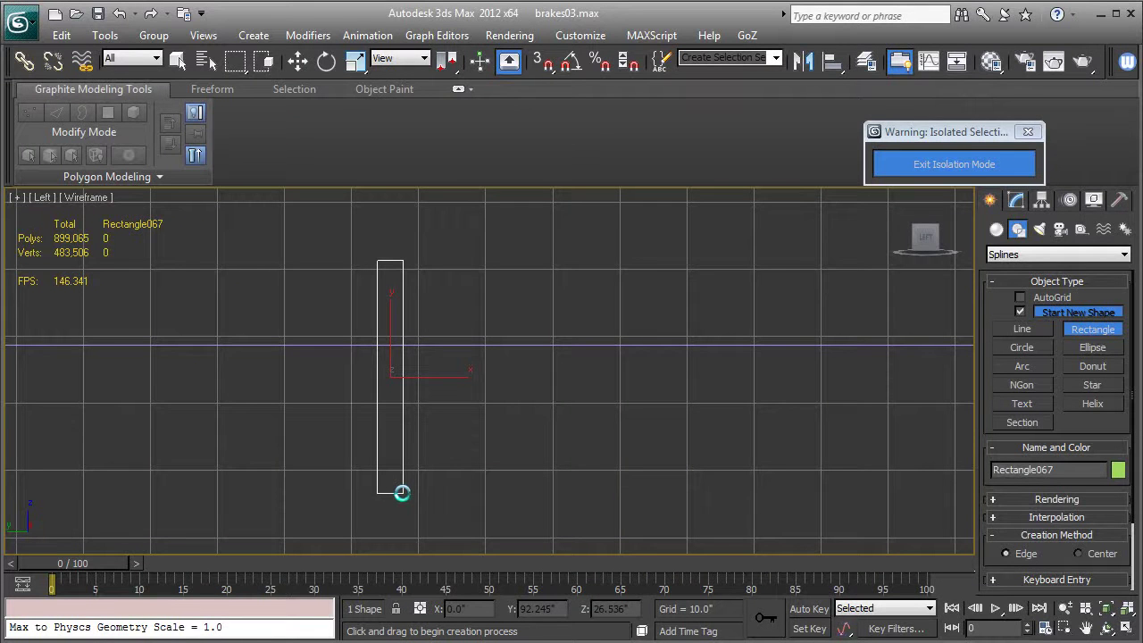
key(F3)
key(F3)
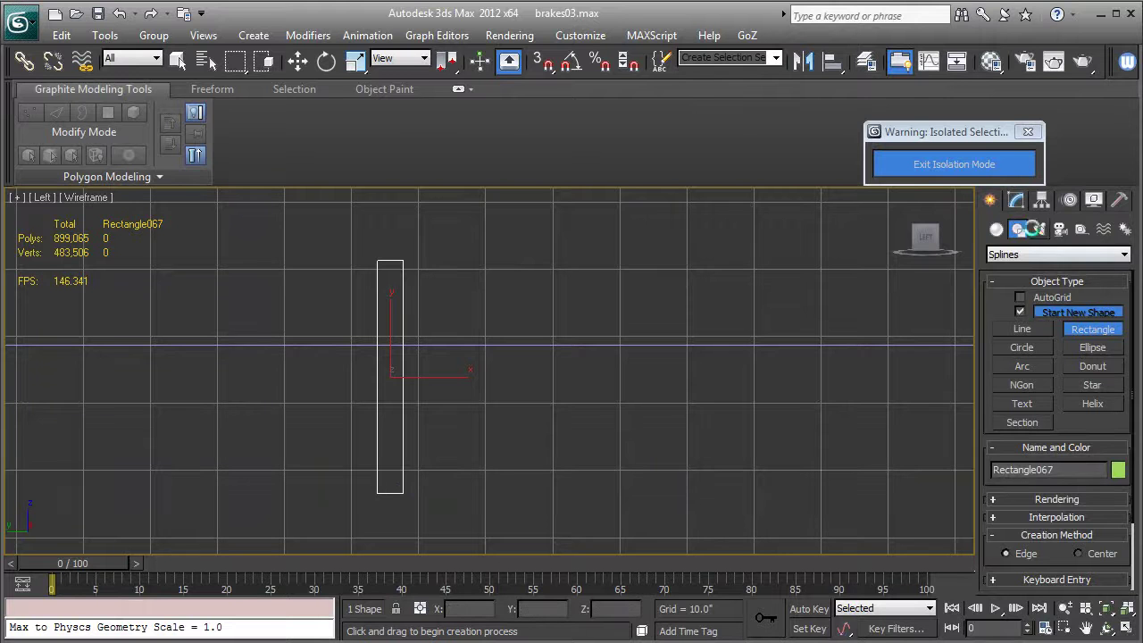
click(1015, 200)
right_click(1015, 273)
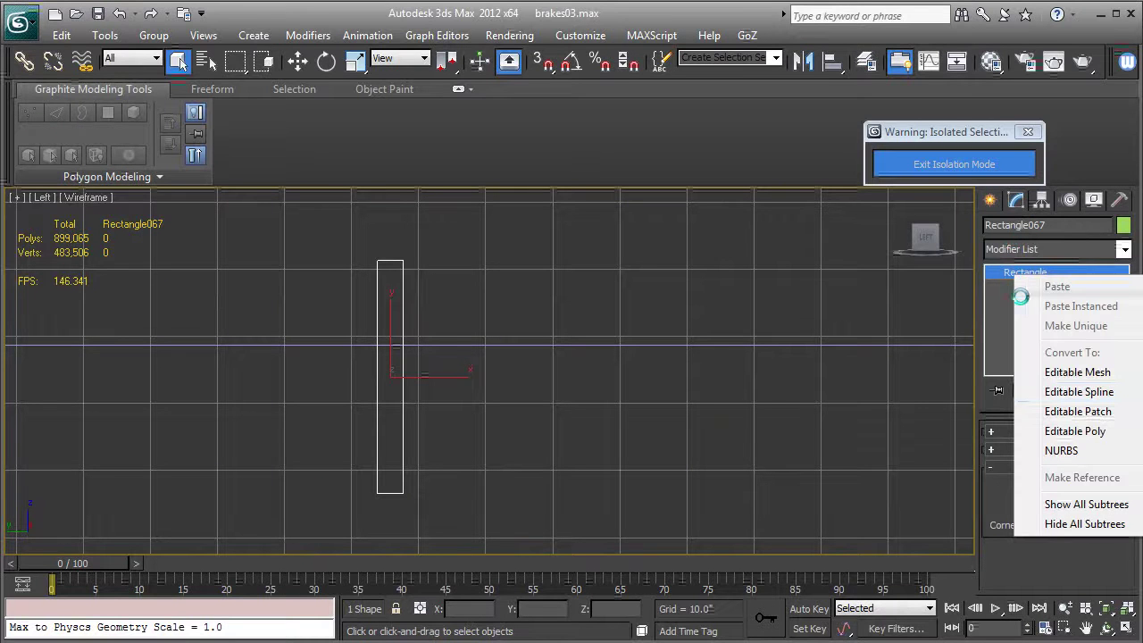
click(1053, 392)
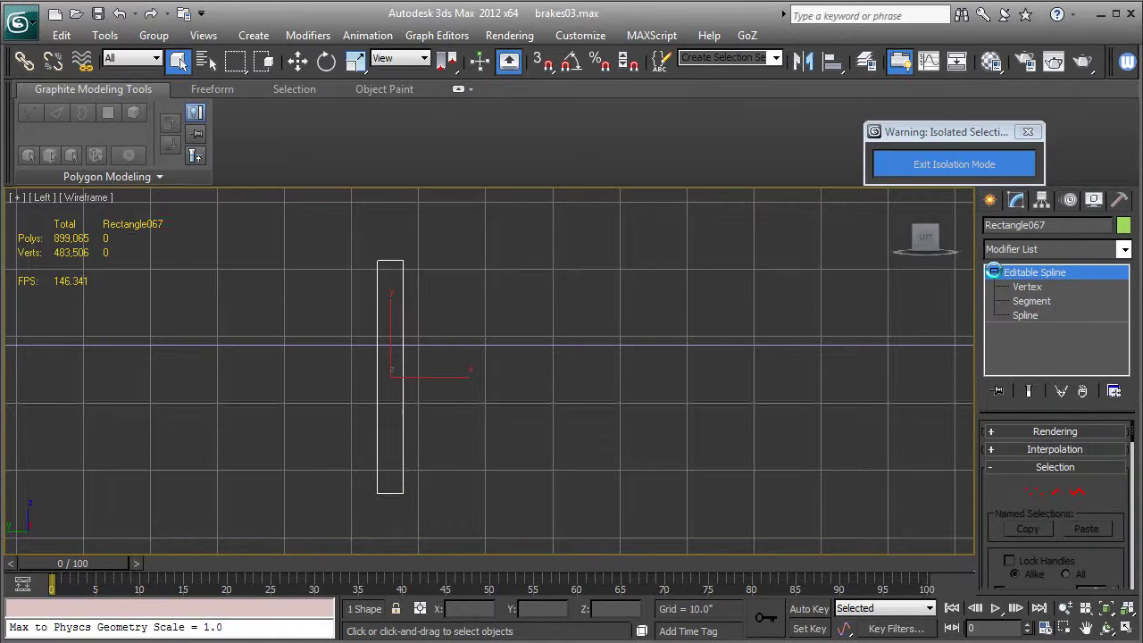
key(ctrl+z)
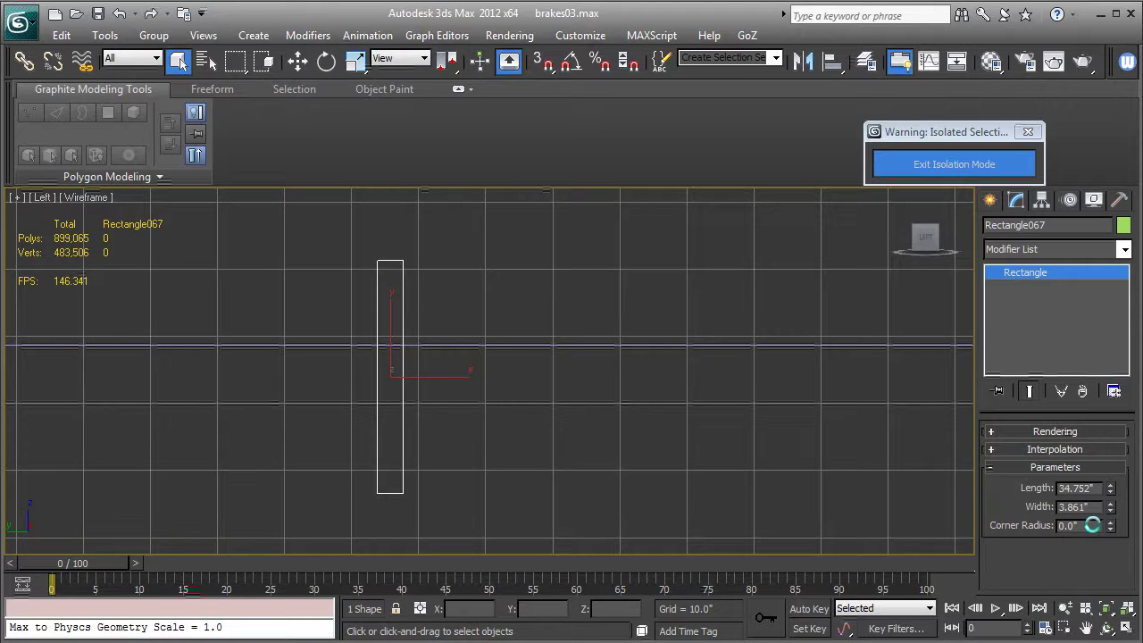
Step: Round the rectangle's corners with a 1.73" corner radius and convert it to an Editable Spline
drag(1110, 526, 1087, 371)
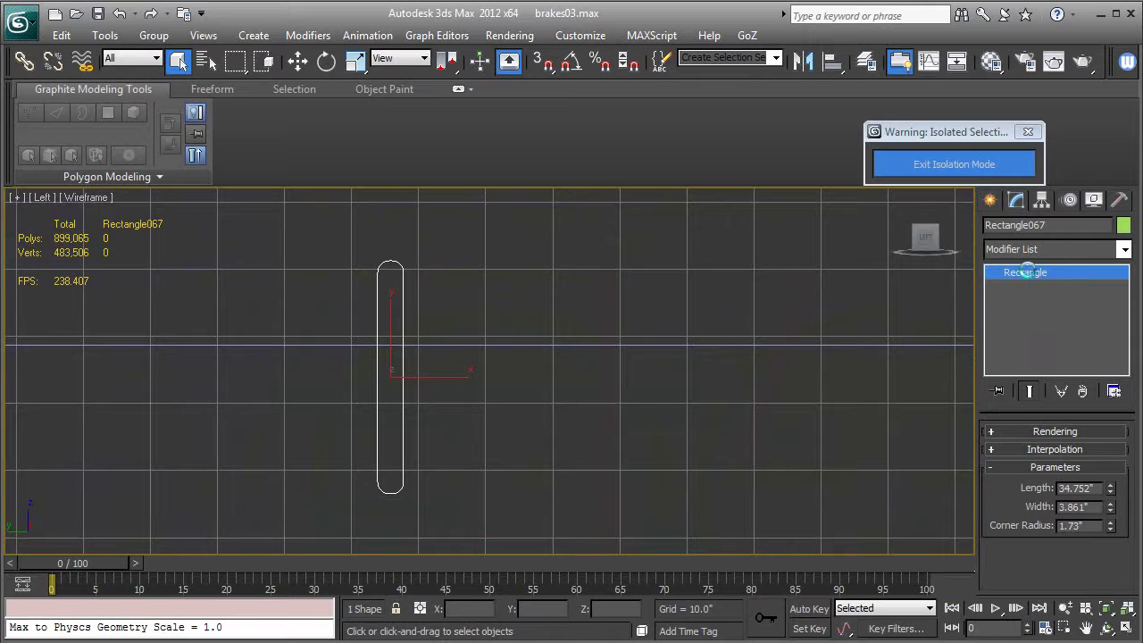
right_click(1027, 273)
click(1092, 385)
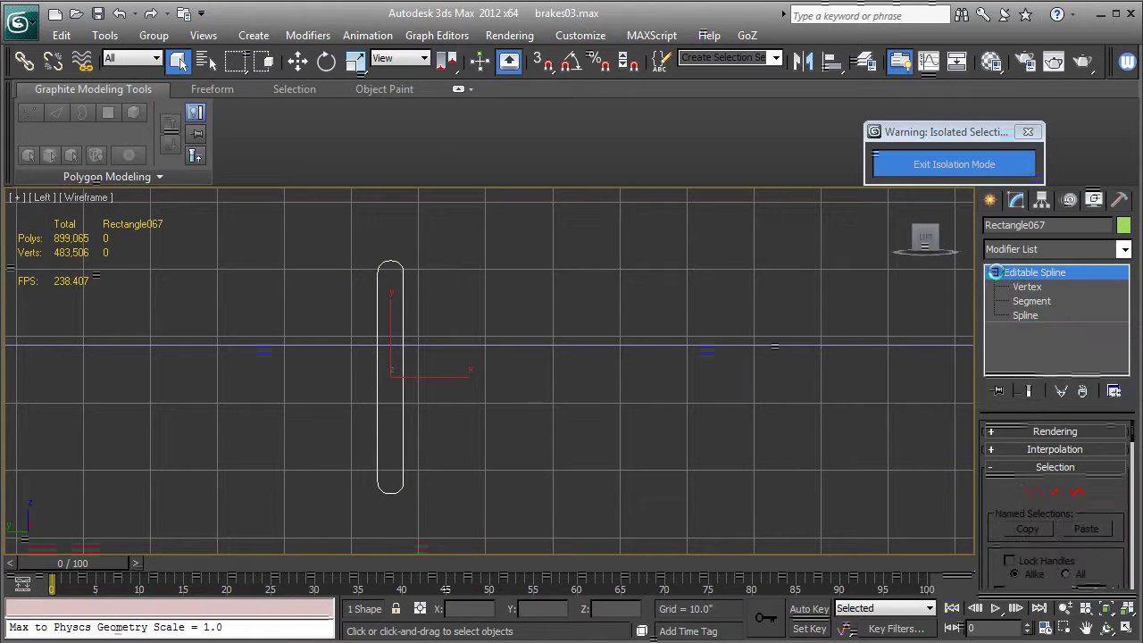
Step: Weld the paired vertices at the upper and lower tips of the rounded outline, using a 0.1" threshold
middle_drag(610, 345, 667, 350)
click(1036, 287)
middle_drag(522, 284, 558, 305)
drag(479, 274, 496, 292)
drag(1015, 591, 1009, 452)
scroll(1009, 453, down, 10)
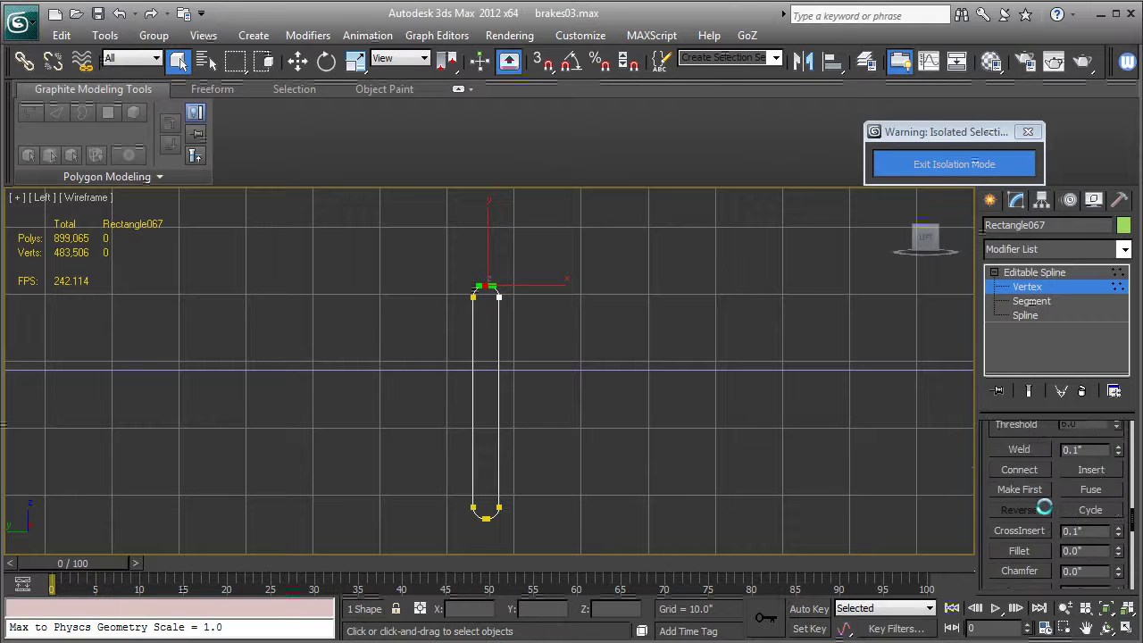
click(1021, 449)
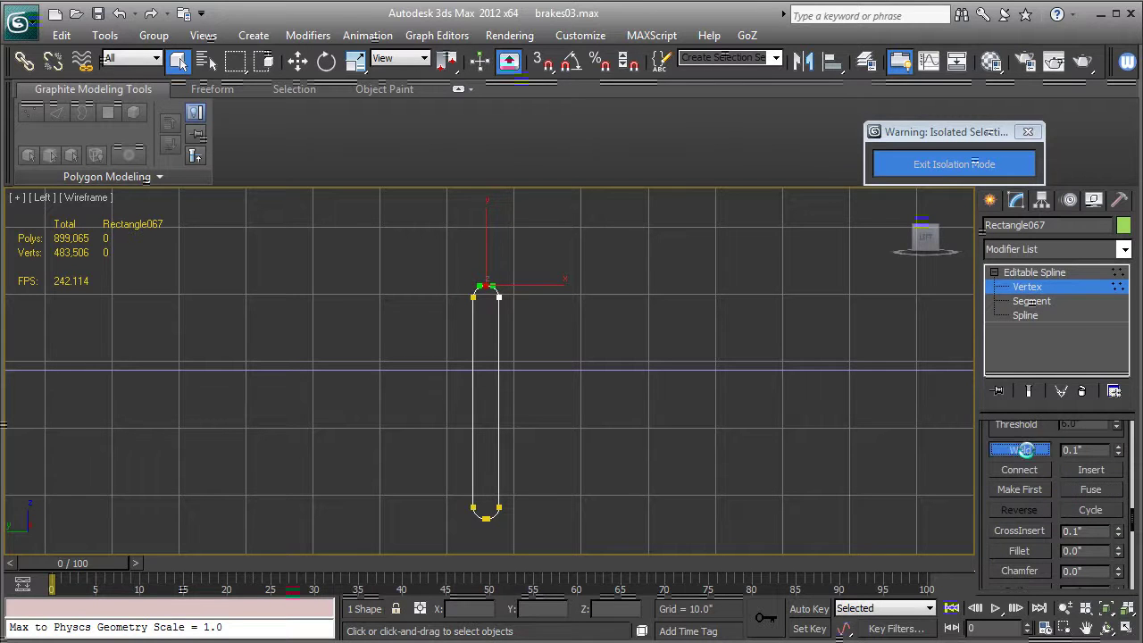
drag(470, 527, 502, 513)
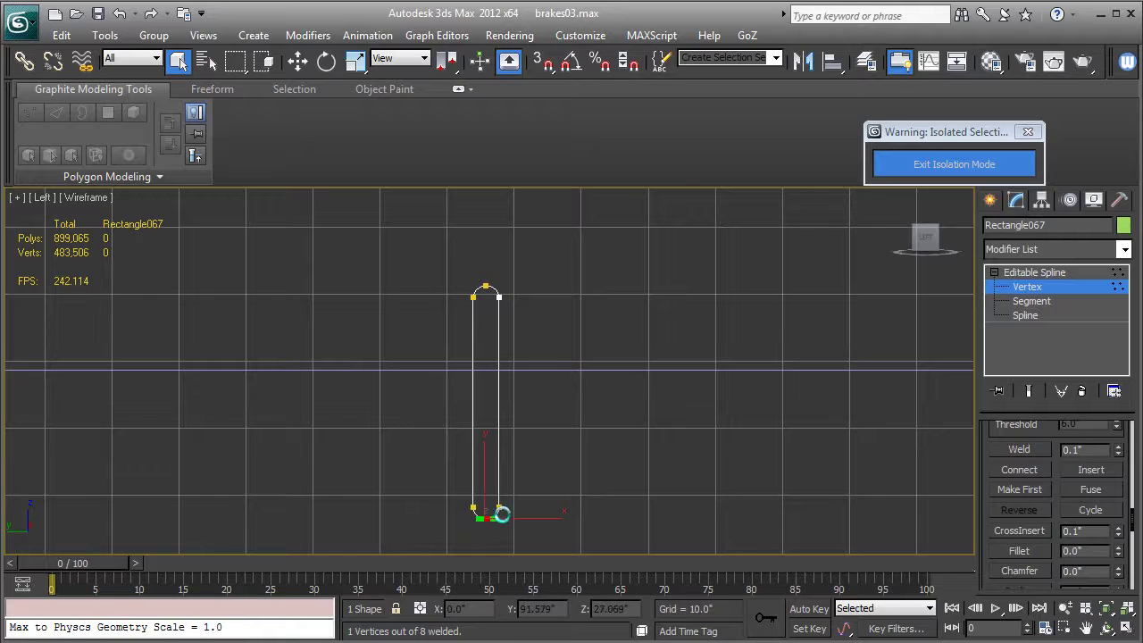
click(1021, 449)
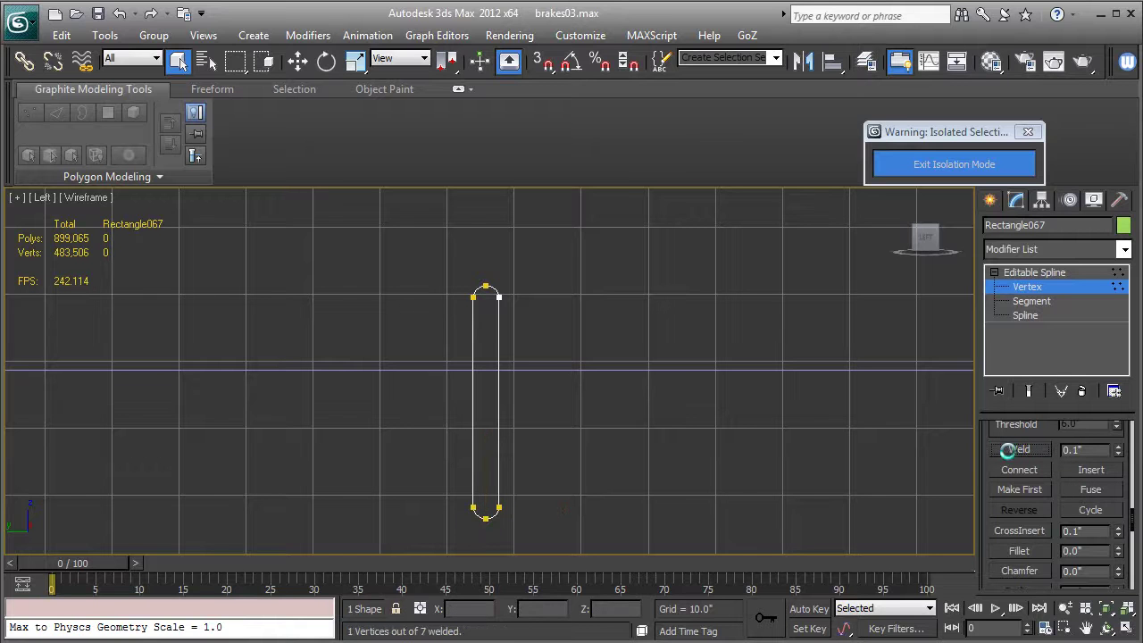
Step: Clone the whole outline as a smaller inner copy, scaled to about 57.6% in width and 92.4% in height
scroll(497, 392, up, 2)
middle_drag(538, 372, 544, 329)
click(356, 63)
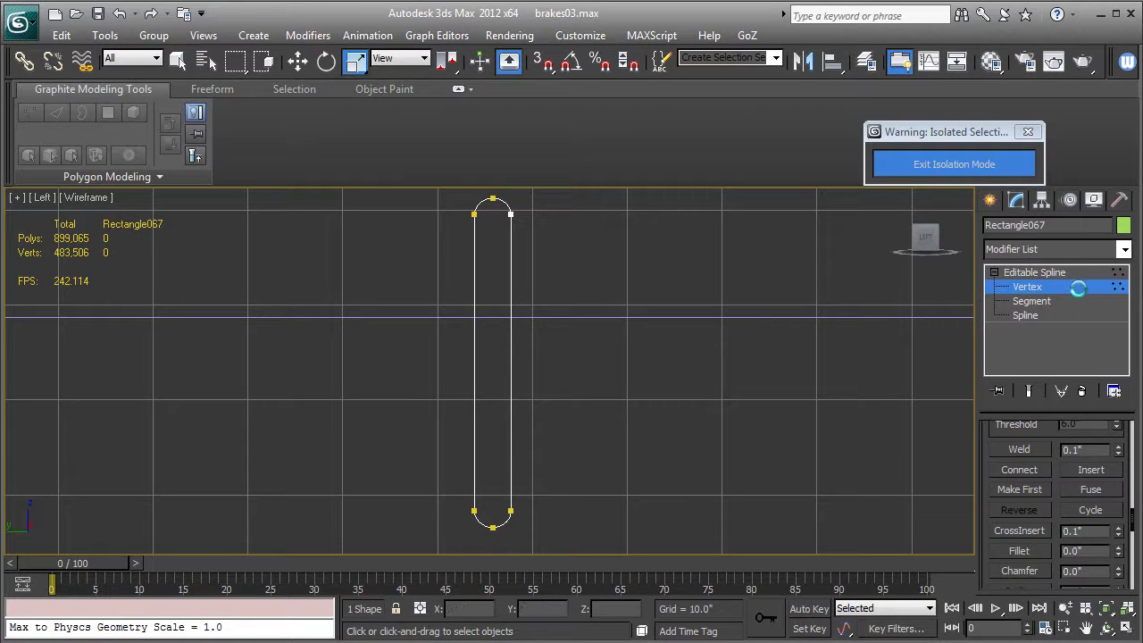
click(1052, 272)
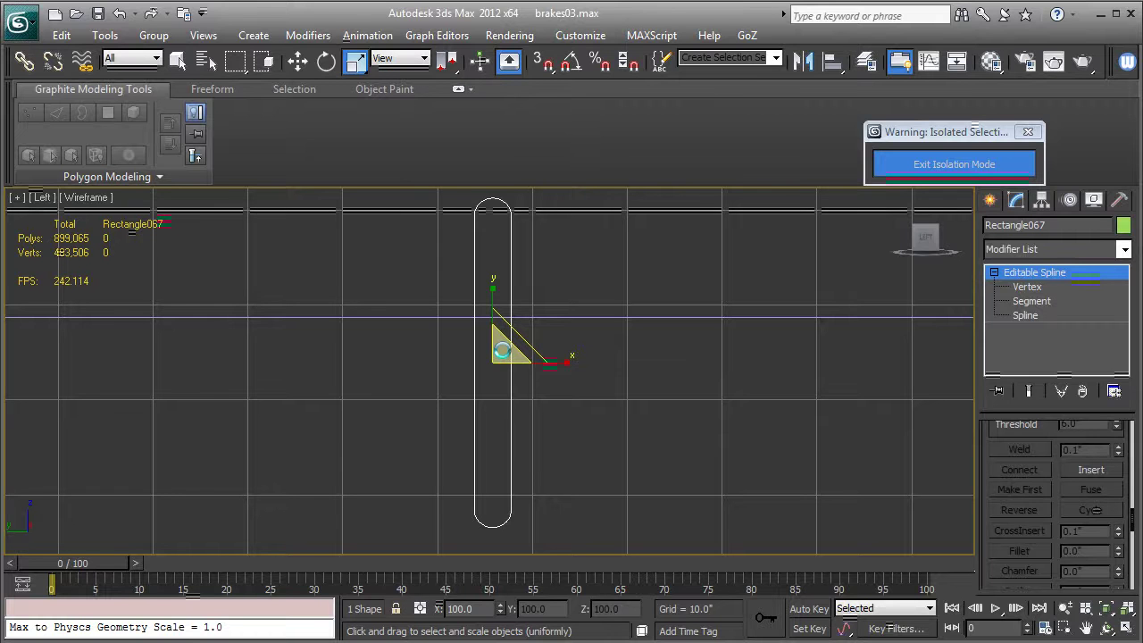
shift+drag(503, 350, 503, 362)
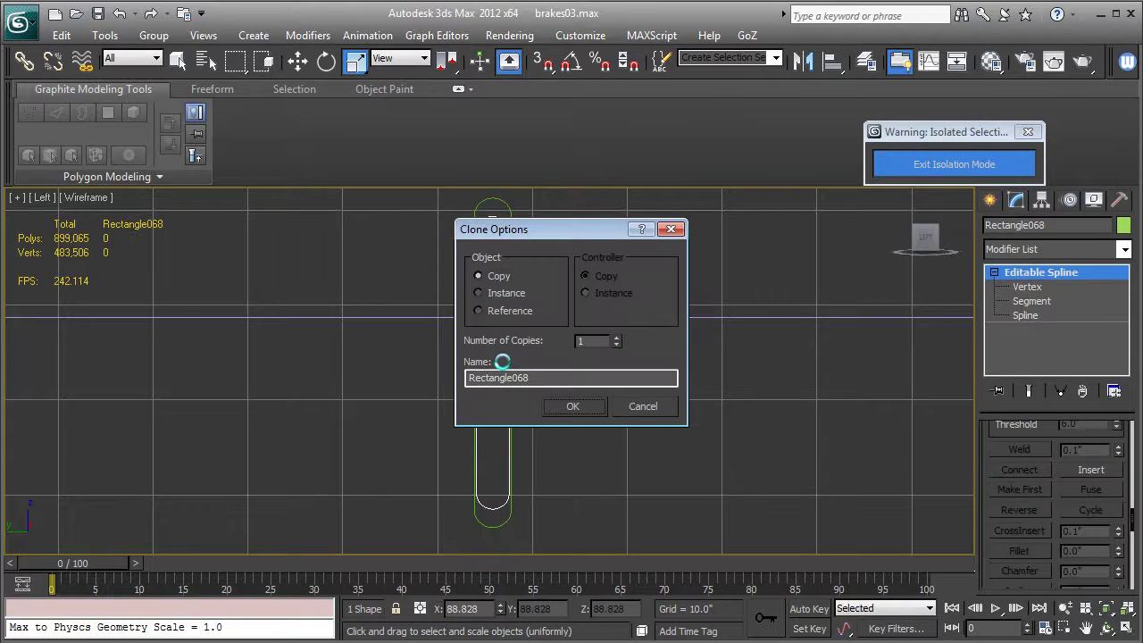
click(572, 407)
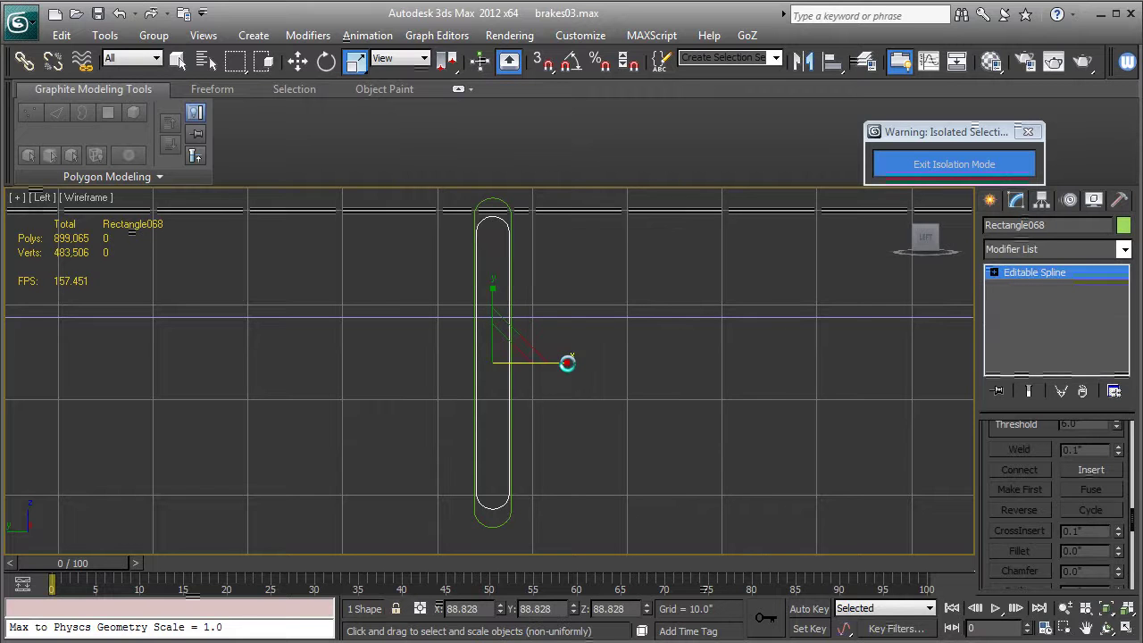
drag(565, 363, 531, 362)
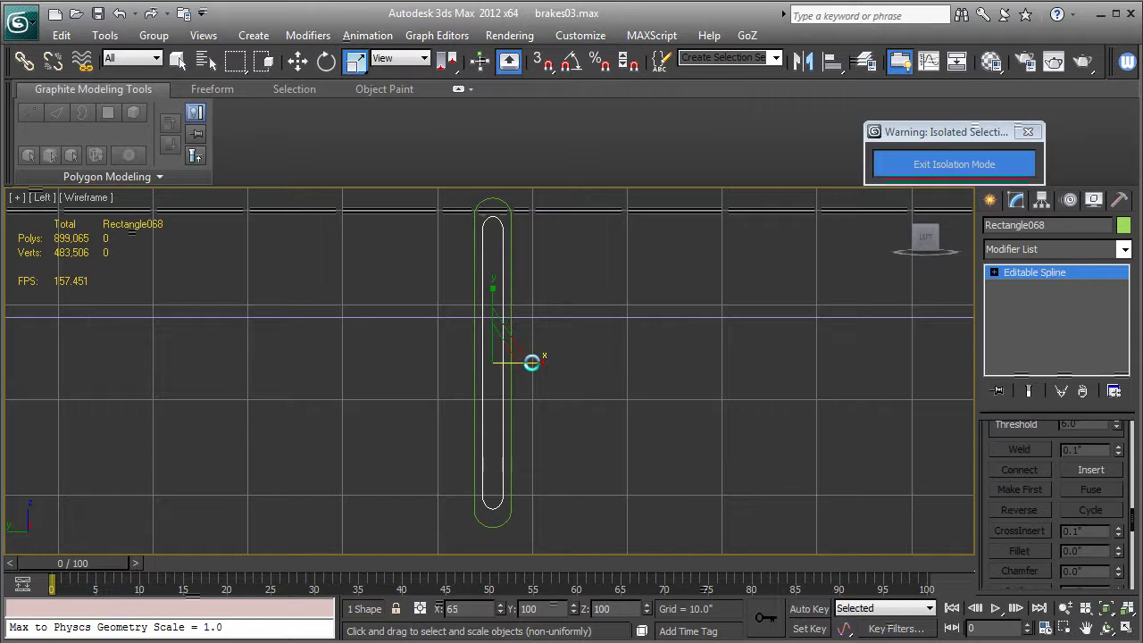
drag(494, 290, 494, 288)
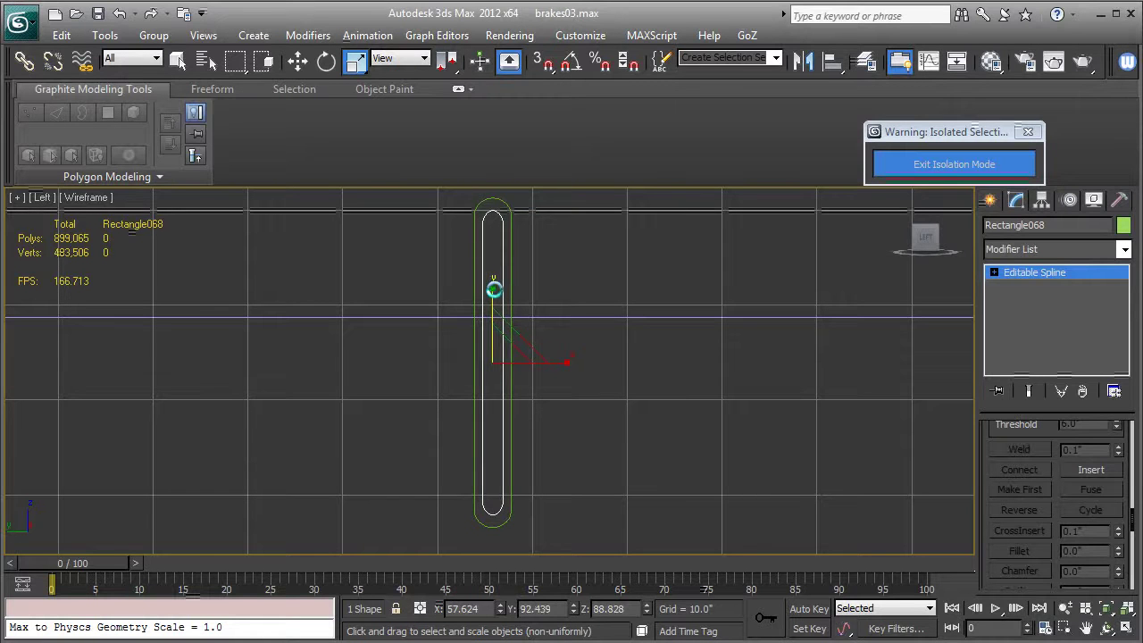
Step: Set the inner outline's top vertex to Bezier and lengthen its tangent handles to make the arc rounder
click(994, 273)
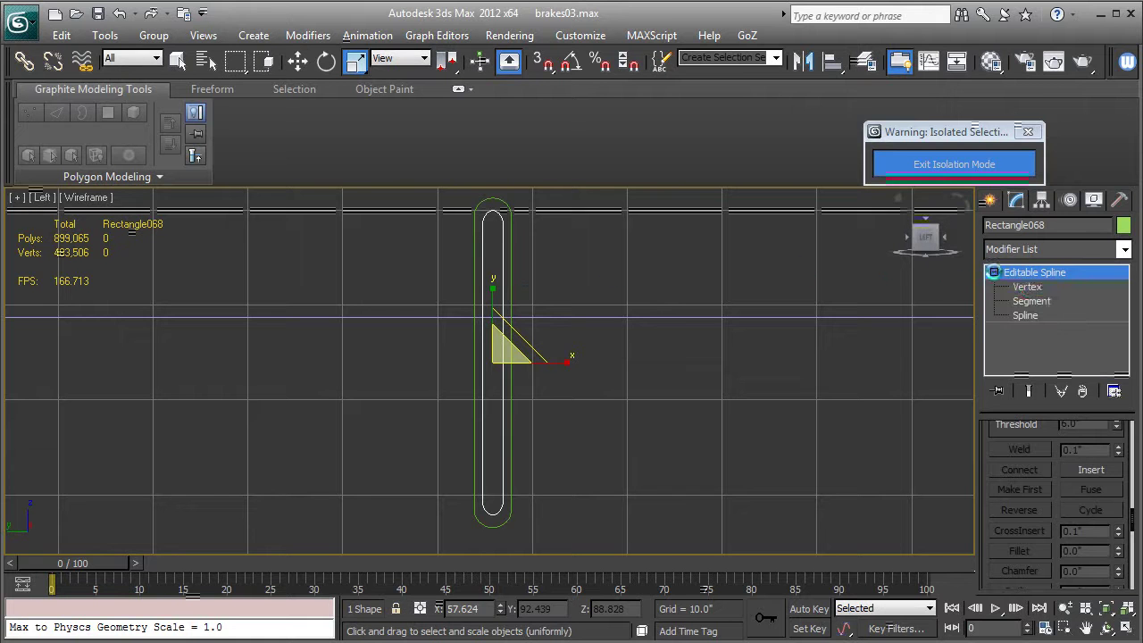
click(1027, 287)
scroll(715, 330, up, 3)
drag(485, 199, 529, 232)
scroll(531, 248, up, 5)
scroll(529, 402, up, 2)
middle_drag(575, 262, 484, 427)
click(295, 66)
middle_drag(473, 305, 509, 259)
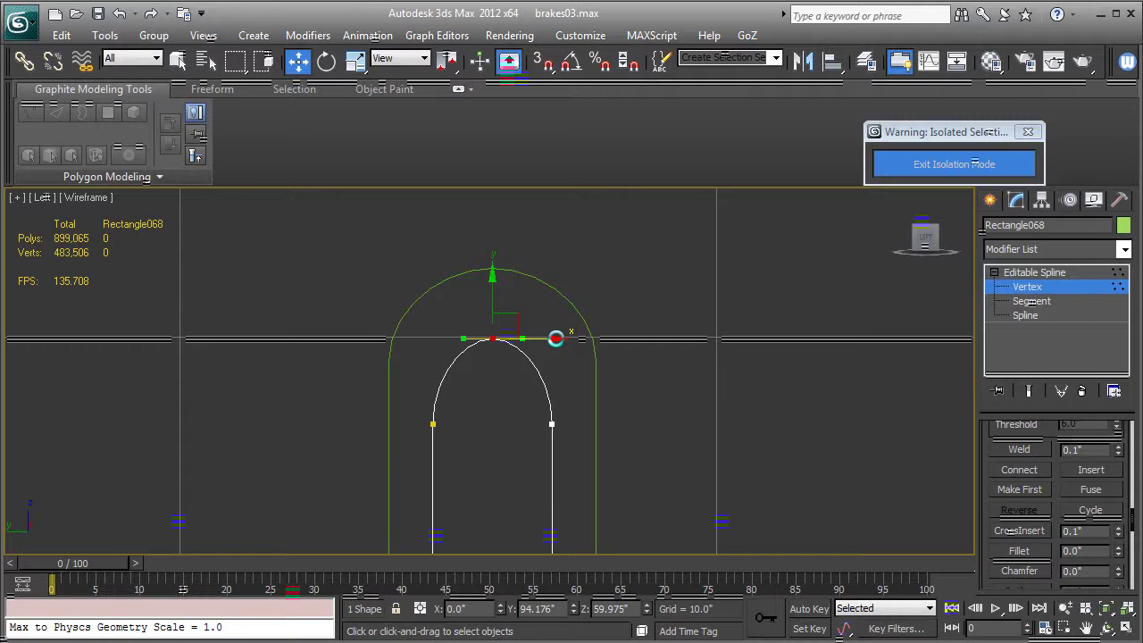
drag(463, 338, 449, 337)
key(ctrl+z)
right_click(496, 340)
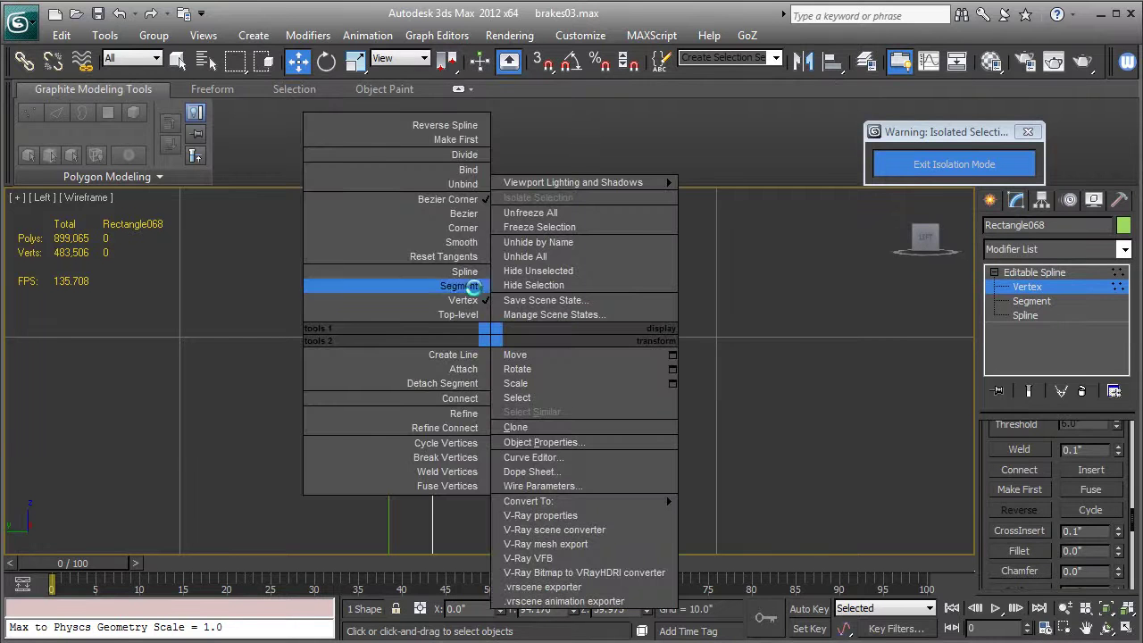
click(458, 213)
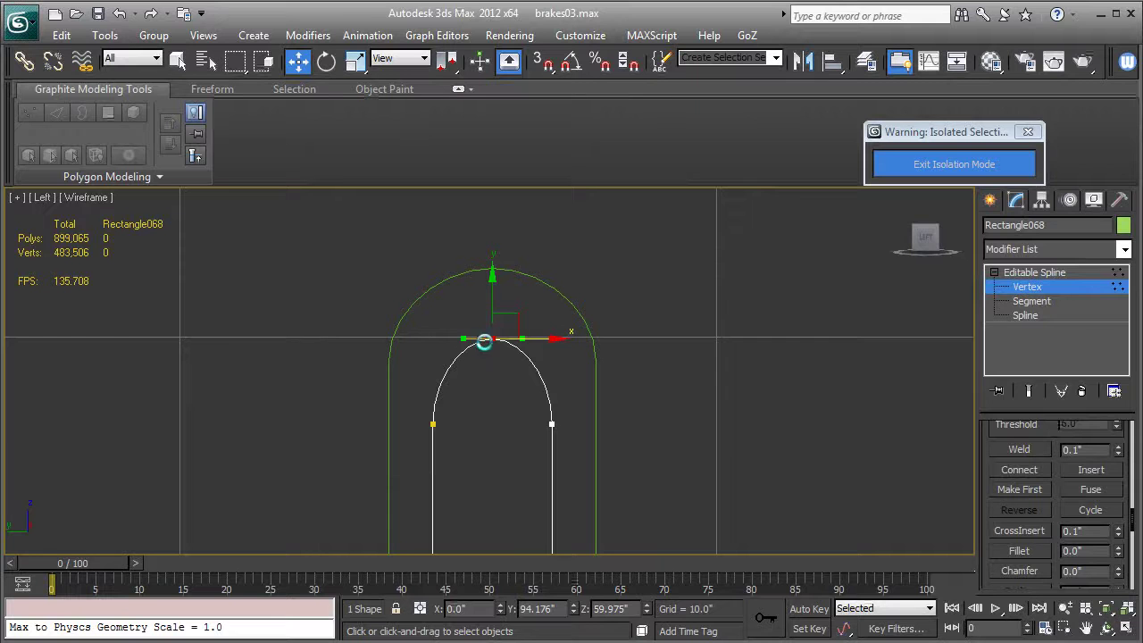
drag(465, 337, 441, 337)
Step: Set the inner outline's bottom vertex to Bezier, lengthen its tangent handles to match, and leave vertex editing
middle_drag(557, 436, 551, 275)
scroll(551, 275, down, 3)
middle_drag(557, 467, 561, 294)
middle_drag(570, 443, 563, 278)
drag(475, 327, 544, 380)
right_click(502, 353)
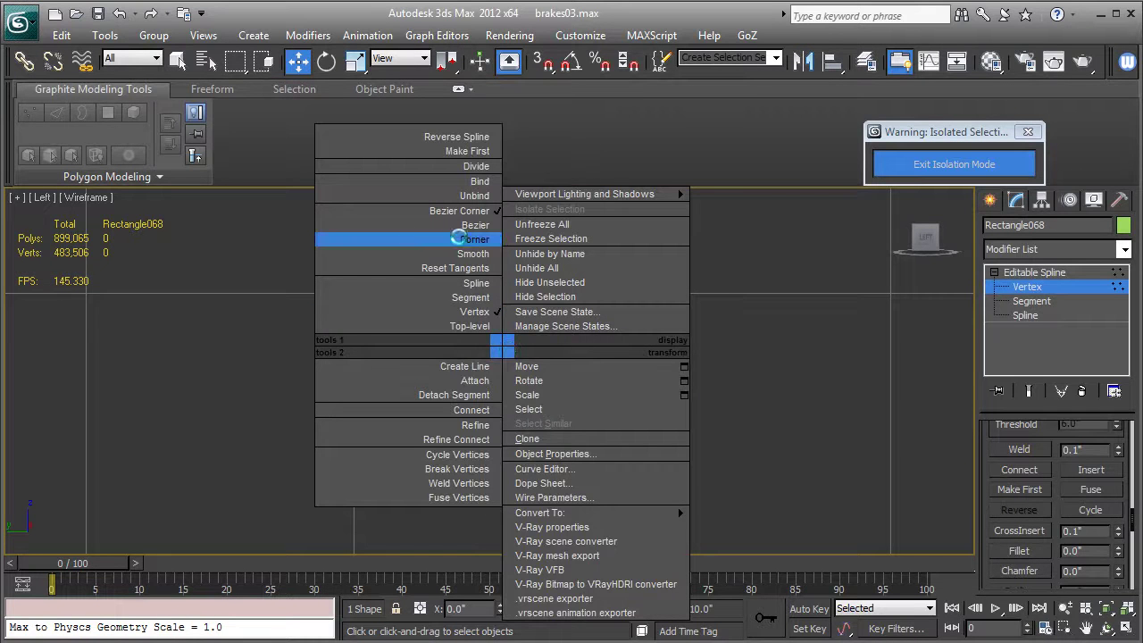
click(461, 230)
scroll(544, 385, up, 4)
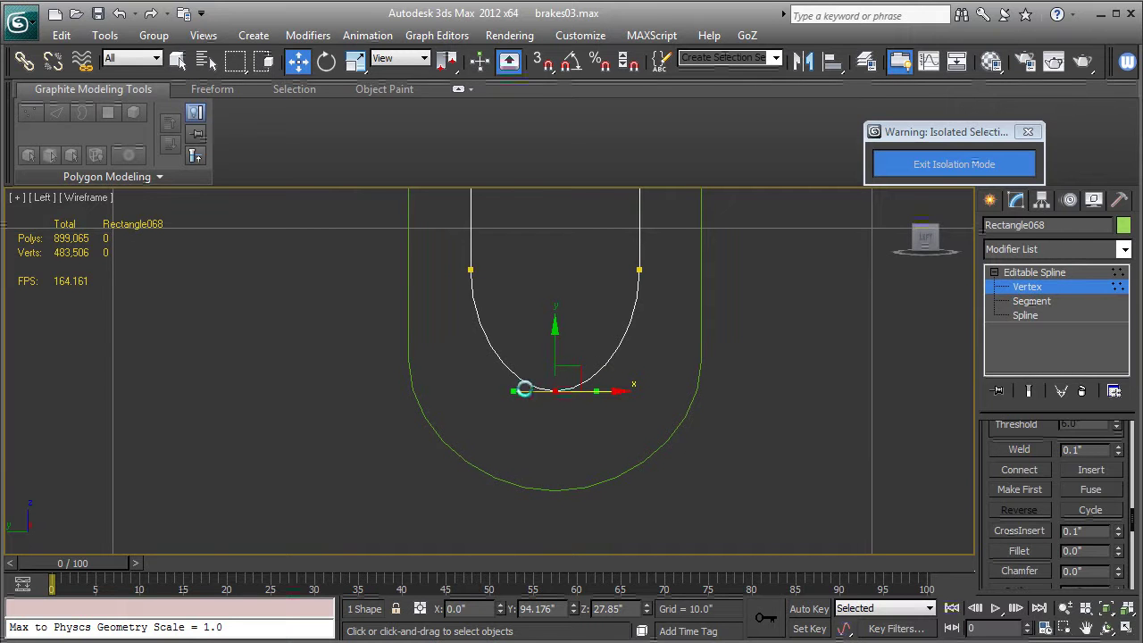
drag(515, 389, 480, 388)
middle_drag(510, 388, 504, 500)
scroll(504, 499, down, 5)
middle_drag(582, 364, 571, 513)
scroll(571, 508, down, 1)
middle_drag(582, 418, 588, 476)
click(1027, 287)
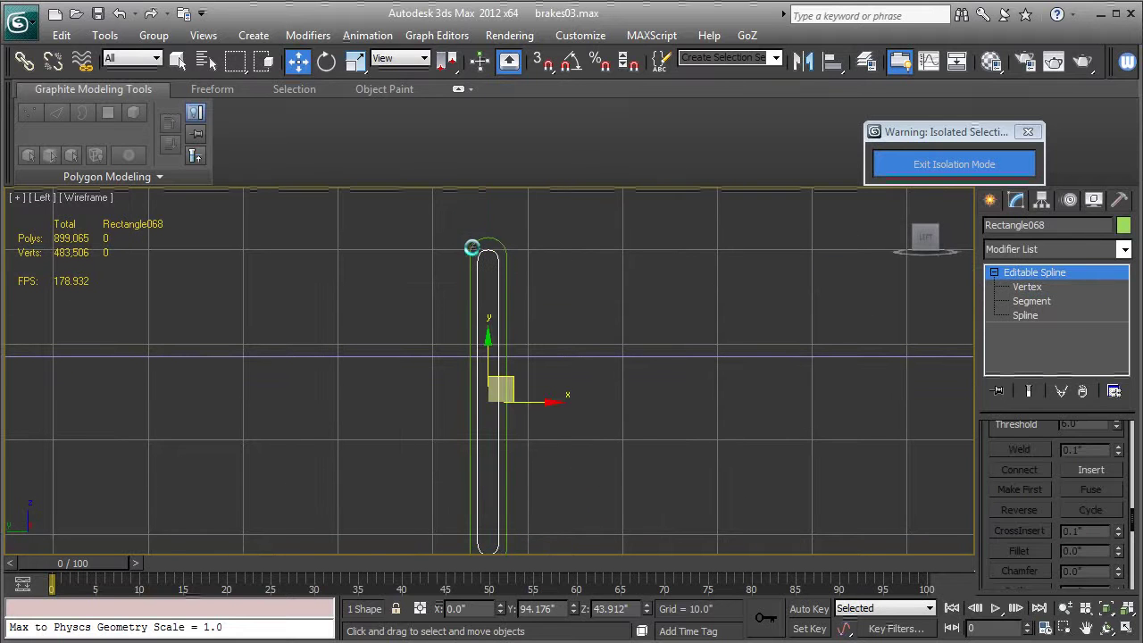
Step: Attach the inner outline to the outer outline so both form one spline object
click(490, 241)
middle_drag(642, 325, 694, 290)
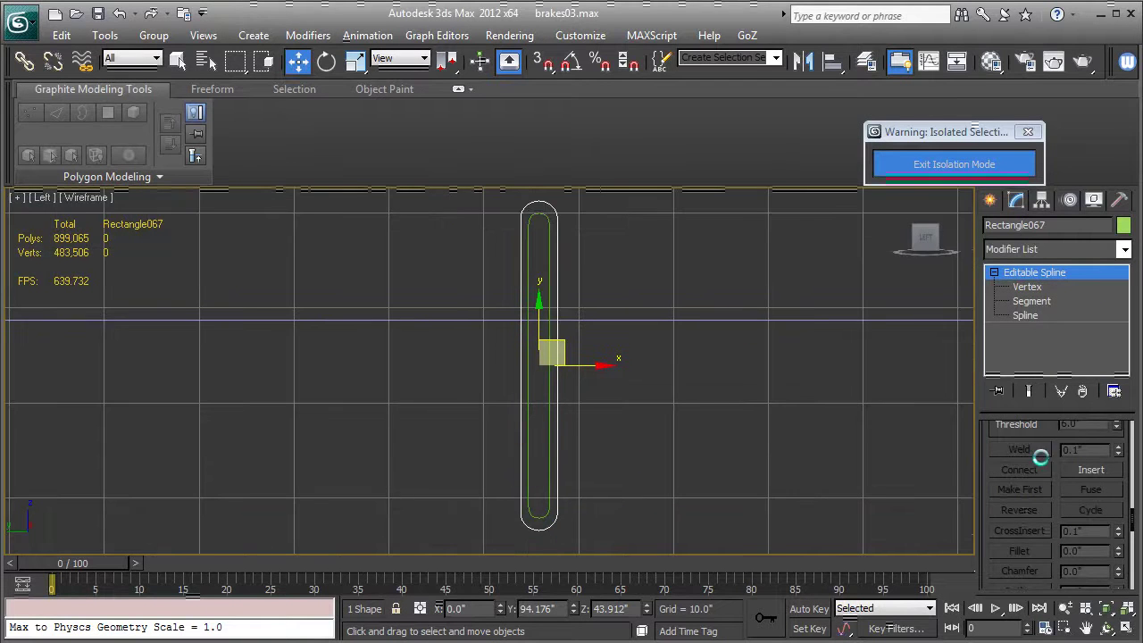
scroll(993, 487, up, 5)
scroll(993, 487, up, 3)
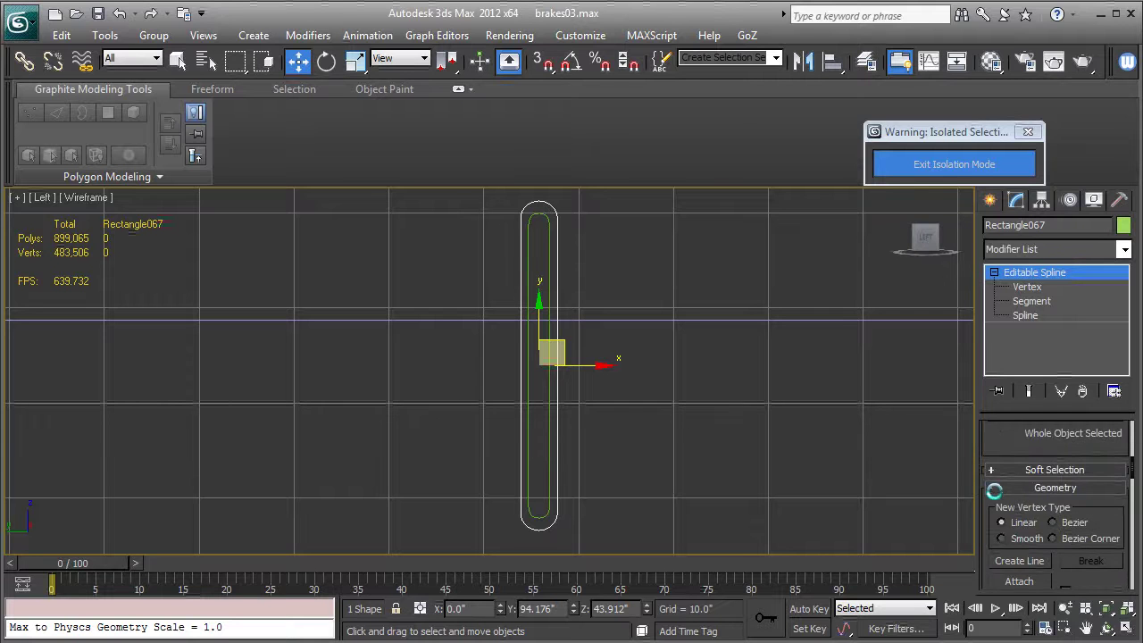
click(1020, 555)
click(548, 265)
click(1004, 555)
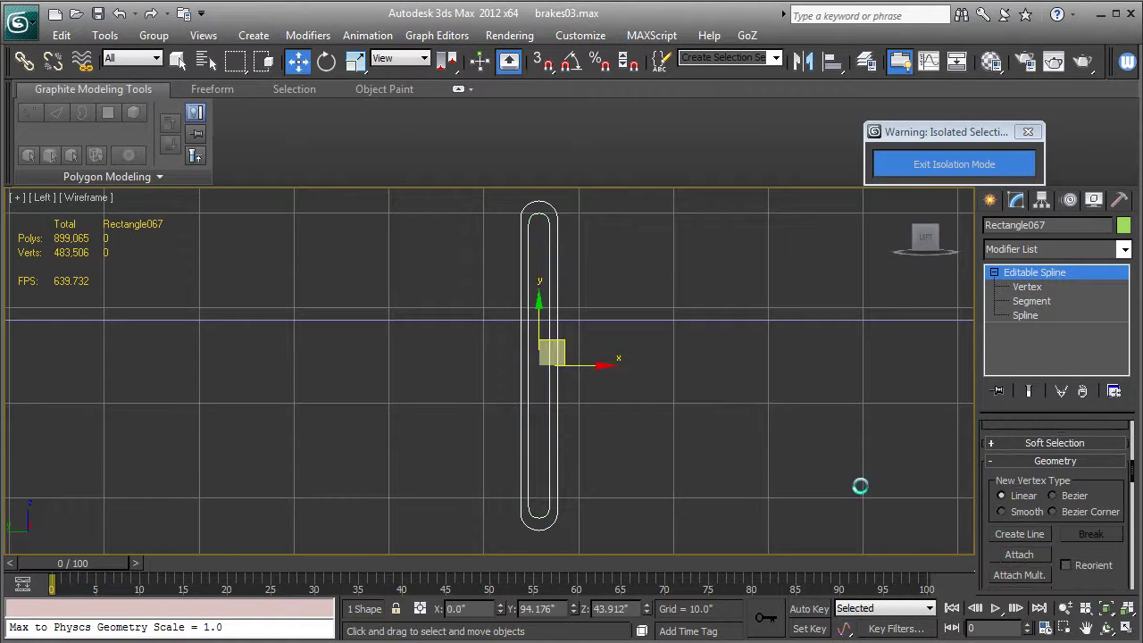
Step: Switch to a shaded perspective view and move the combined outline along X to -5.375", clear of the reference plane
key(p)
mouse_move(738, 424)
alt+middle_down()
mouse_move(513, 370)
mouse_move(509, 406)
mouse_move(530, 429)
mouse_move(873, 319)
alt+middle_up()
key(F3)
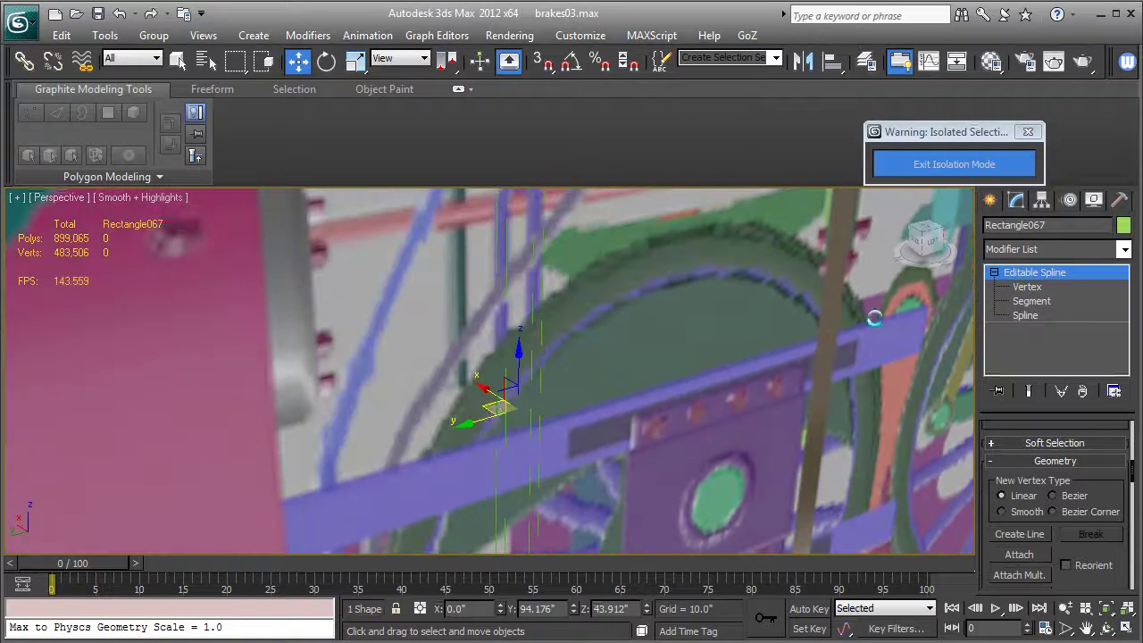
drag(482, 390, 529, 414)
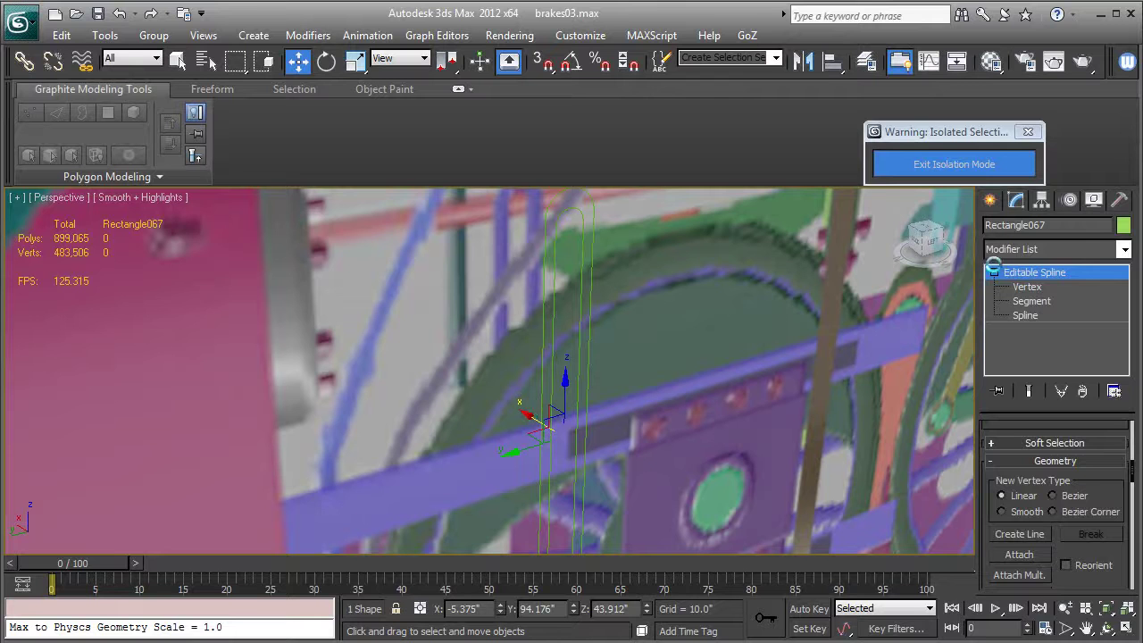
Step: Apply a Bevel modifier to the combined U-shaped outline
click(1022, 249)
key(b)
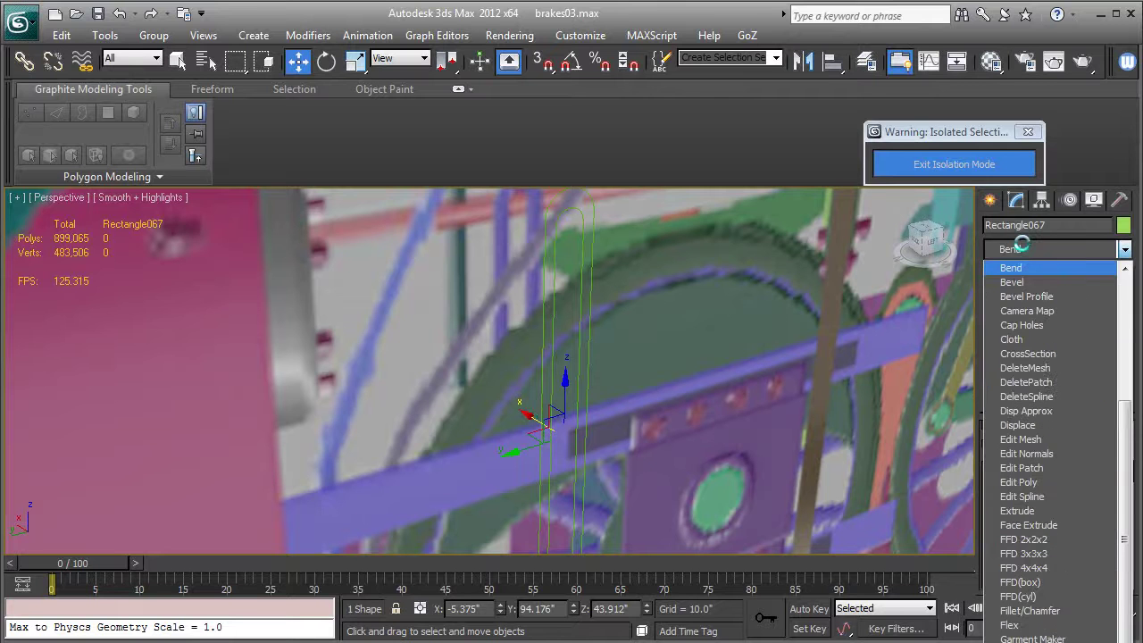
click(1018, 282)
Step: Set the Bevel's Level 1 height to 0.25" and its outline to 0.2"
scroll(1059, 447, down, 3)
scroll(1085, 464, down, 6)
scroll(1019, 530, down, 4)
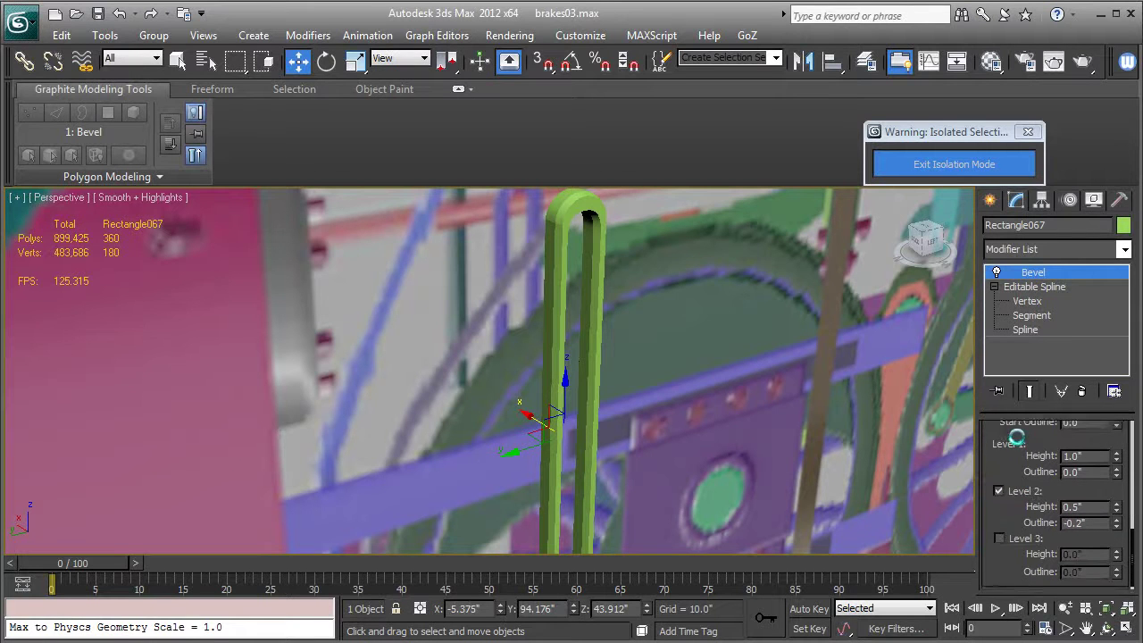
drag(1097, 454, 1014, 450)
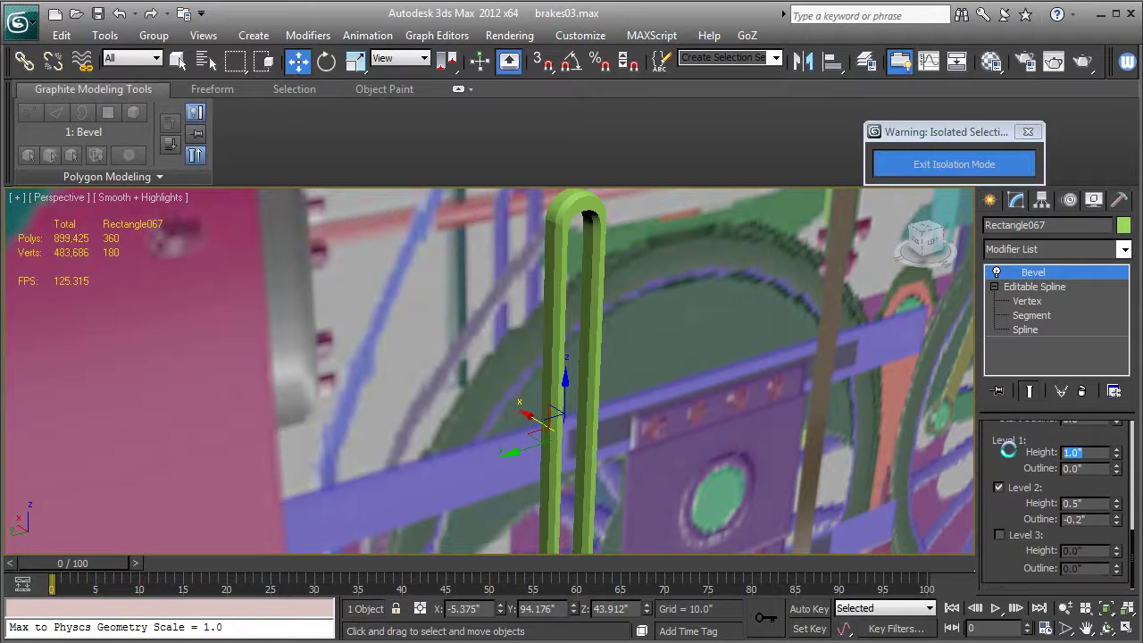
text(.25)
key(Return)
mouse_move(573, 426)
alt+middle_down()
mouse_move(595, 413)
mouse_move(674, 450)
mouse_move(655, 411)
mouse_move(536, 429)
mouse_move(582, 429)
mouse_move(574, 415)
alt+middle_up()
drag(1099, 469, 870, 444)
text(.2)
key(Return)
Step: Set the Bevel's Level 2 outline to -0.15" and display edged faces to check the chamfer
middle_drag(667, 388, 663, 456)
scroll(663, 456, up, 3)
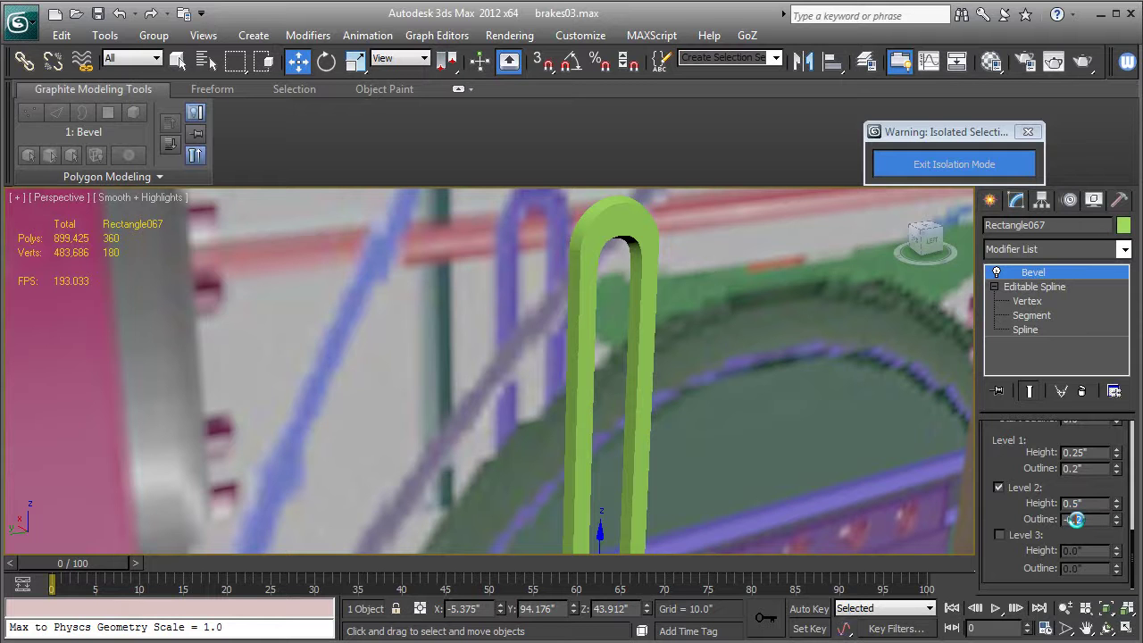
middle_drag(626, 415, 565, 539)
key(F4)
scroll(625, 411, up, 3)
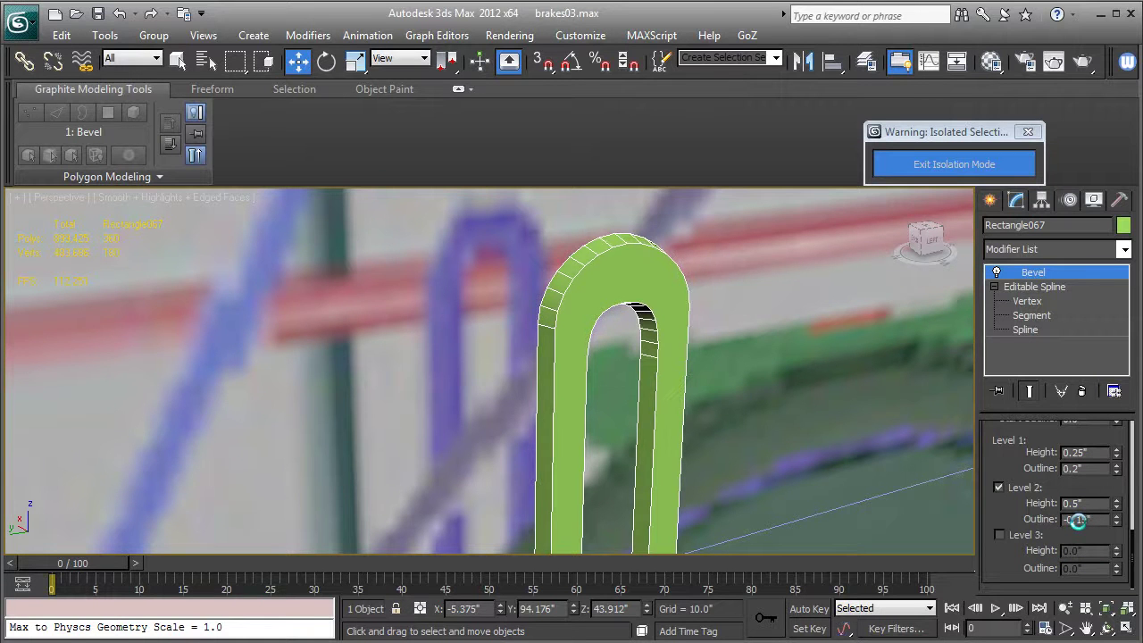
alt+middle_drag(735, 474, 792, 478)
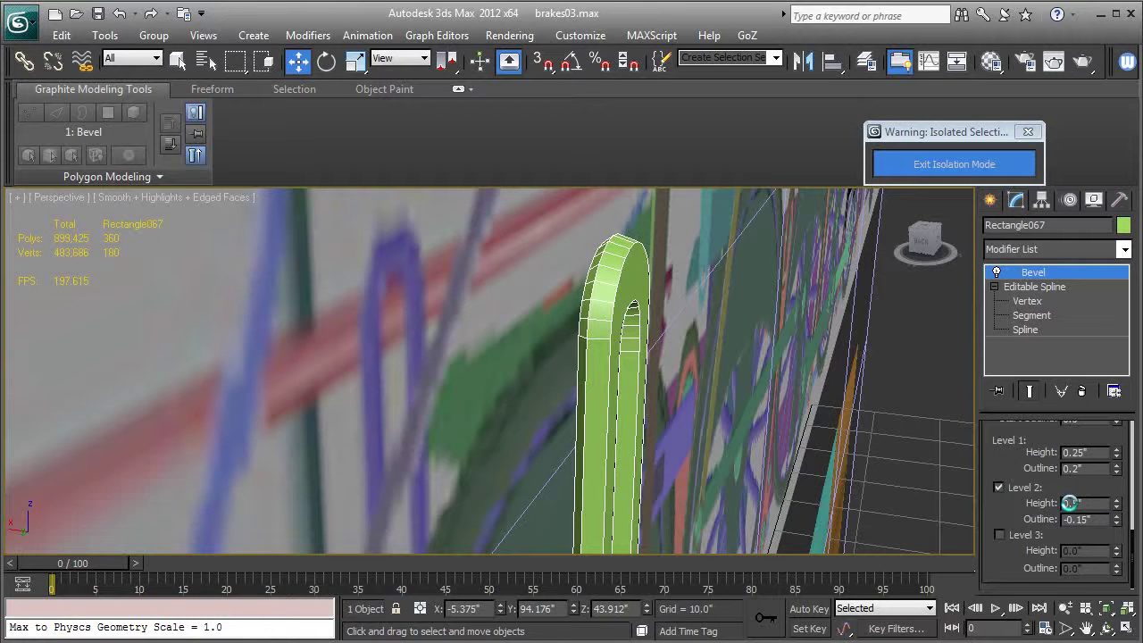
Step: Set the Bevel's Level 2 height to 0.25"
key(Tab)
click(1069, 504)
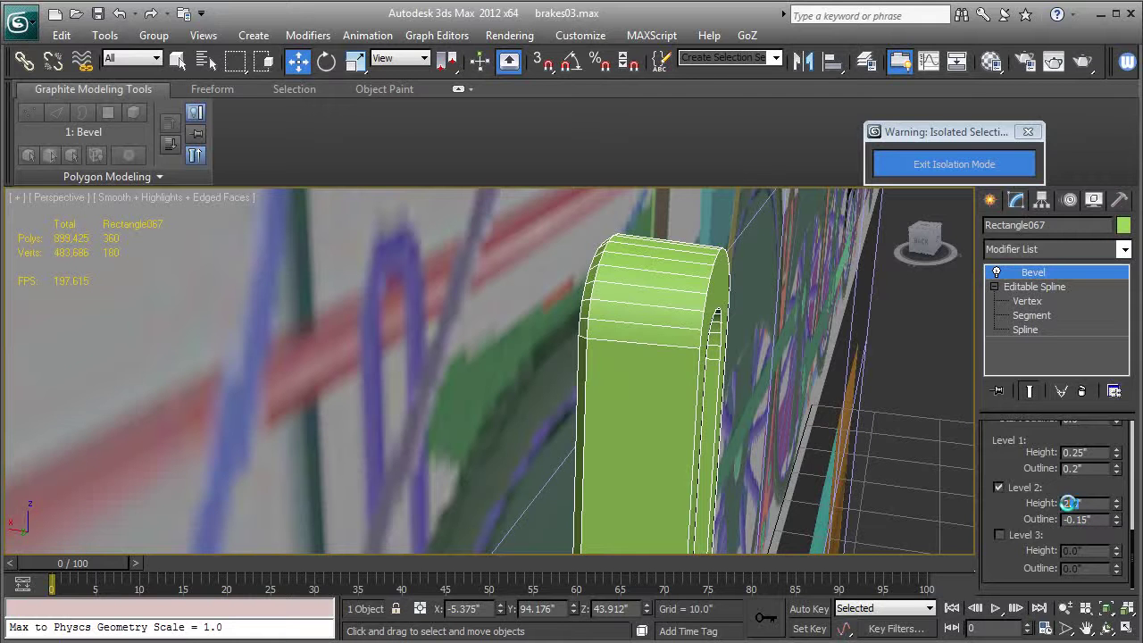
text(.25)
key(Tab)
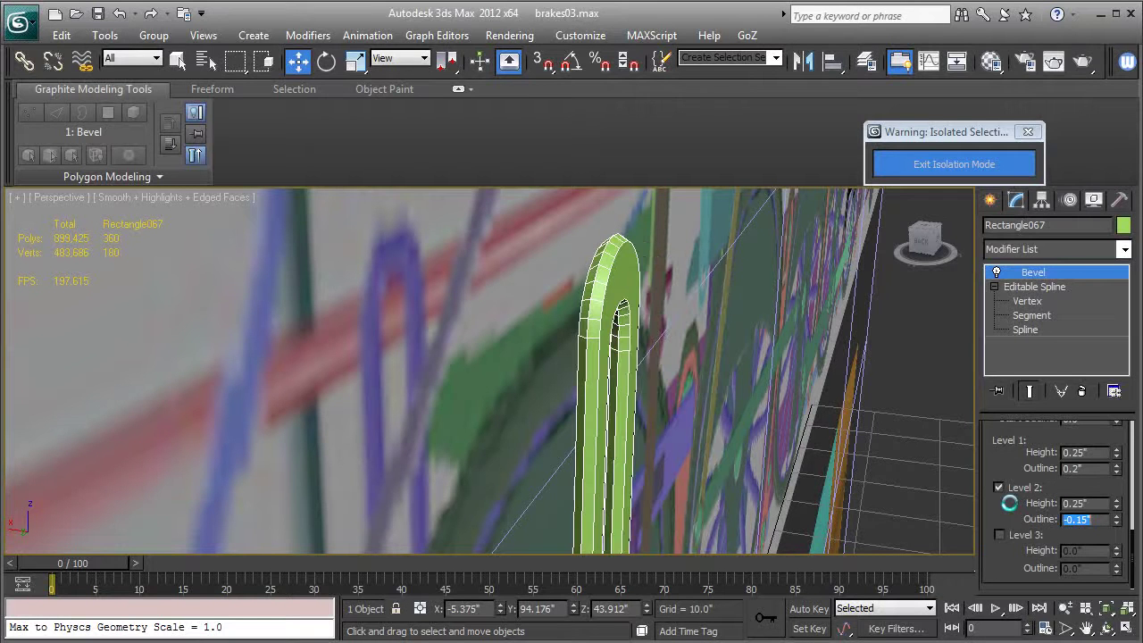
Step: Hide the edged faces and rename the beveled hanger as spring_bracket-01
alt+middle_drag(695, 404, 630, 408)
key(F4)
scroll(630, 409, down, 4)
alt+middle_drag(671, 446, 625, 464)
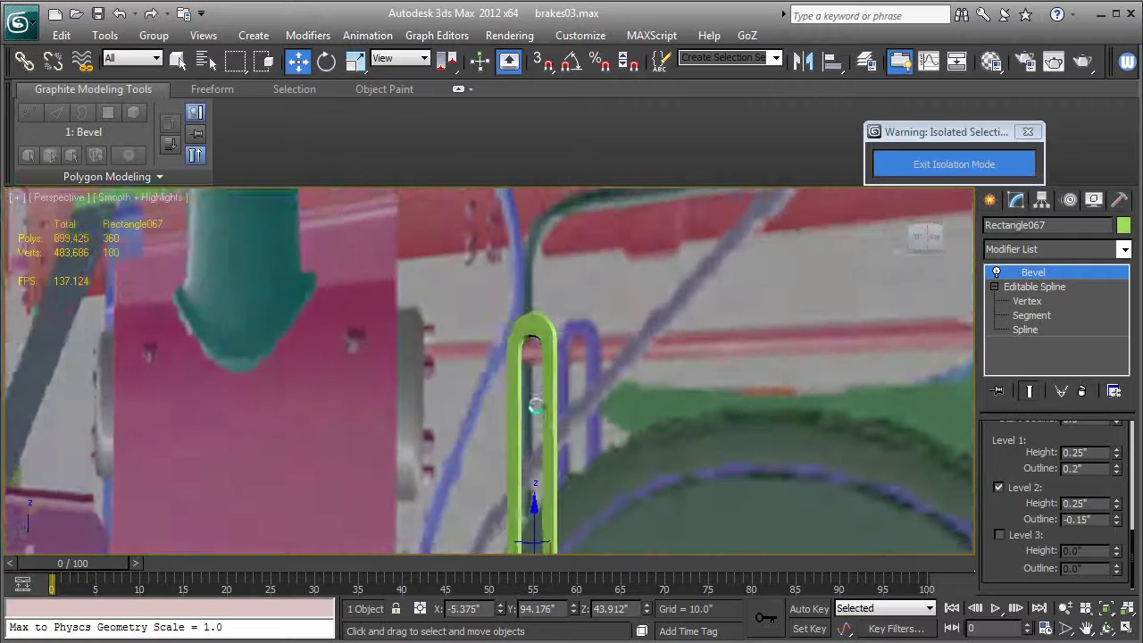
scroll(602, 462, down, 3)
drag(1060, 230, 902, 235)
text(spring_bracket-01)
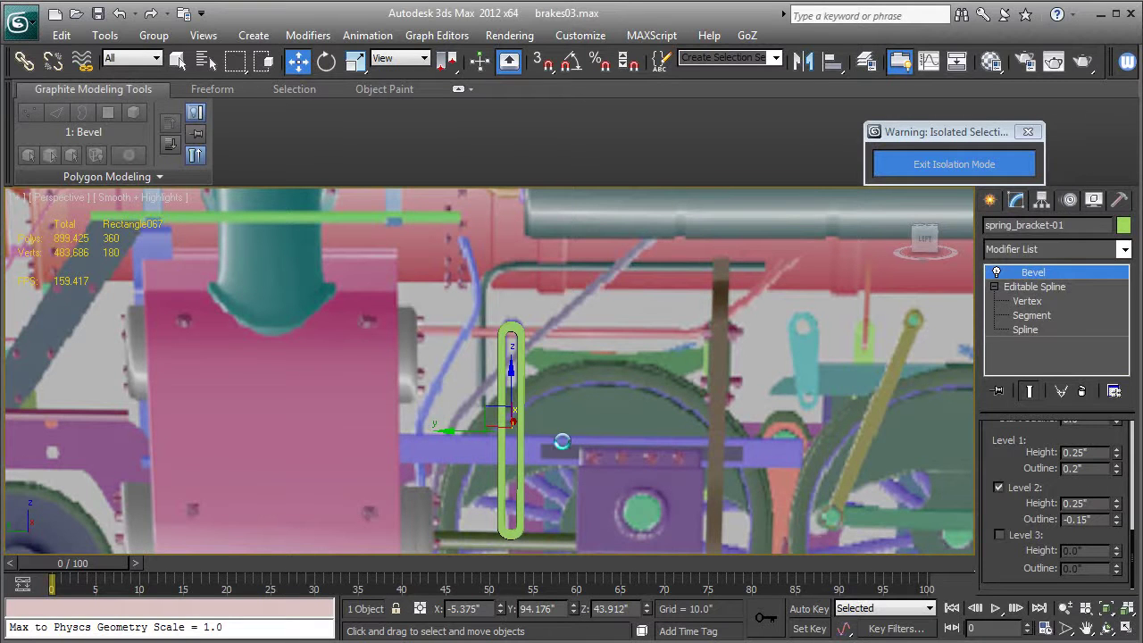
Step: Exit isolation mode and move the bracket to the leaf spring's end, at X -21.527" and Z 40.689"
alt+middle_drag(549, 447, 631, 438)
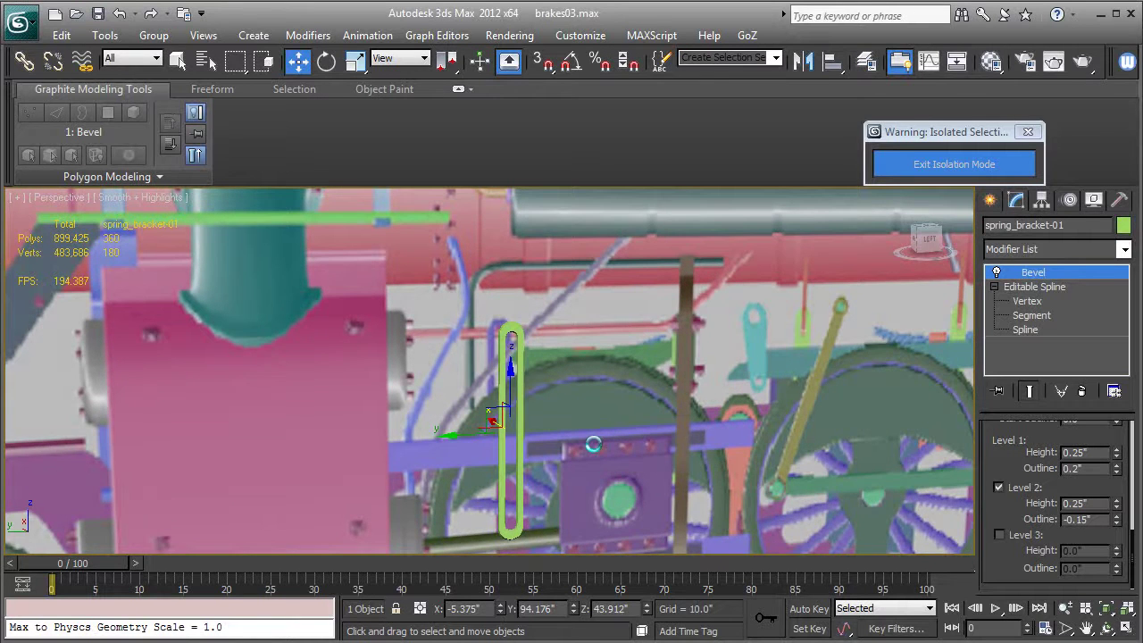
click(981, 166)
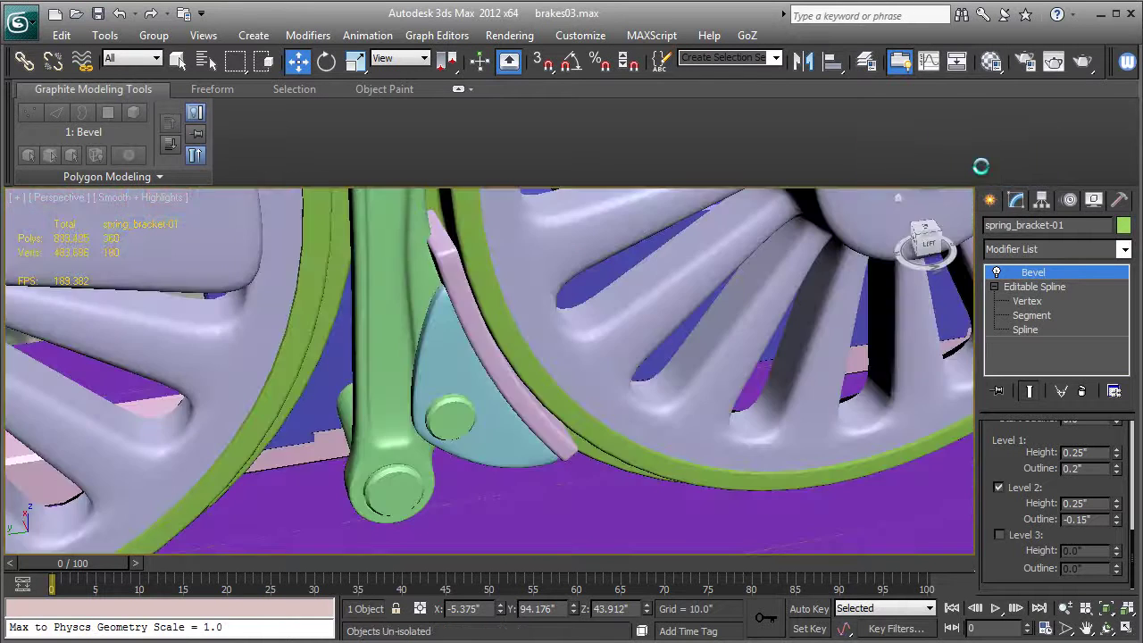
scroll(620, 426, down, 3)
key(z)
scroll(548, 399, down, 5)
scroll(541, 384, up, 3)
alt+middle_drag(547, 398, 455, 376)
drag(535, 366, 458, 390)
key(F4)
alt+middle_drag(458, 391, 473, 444)
scroll(543, 393, up, 3)
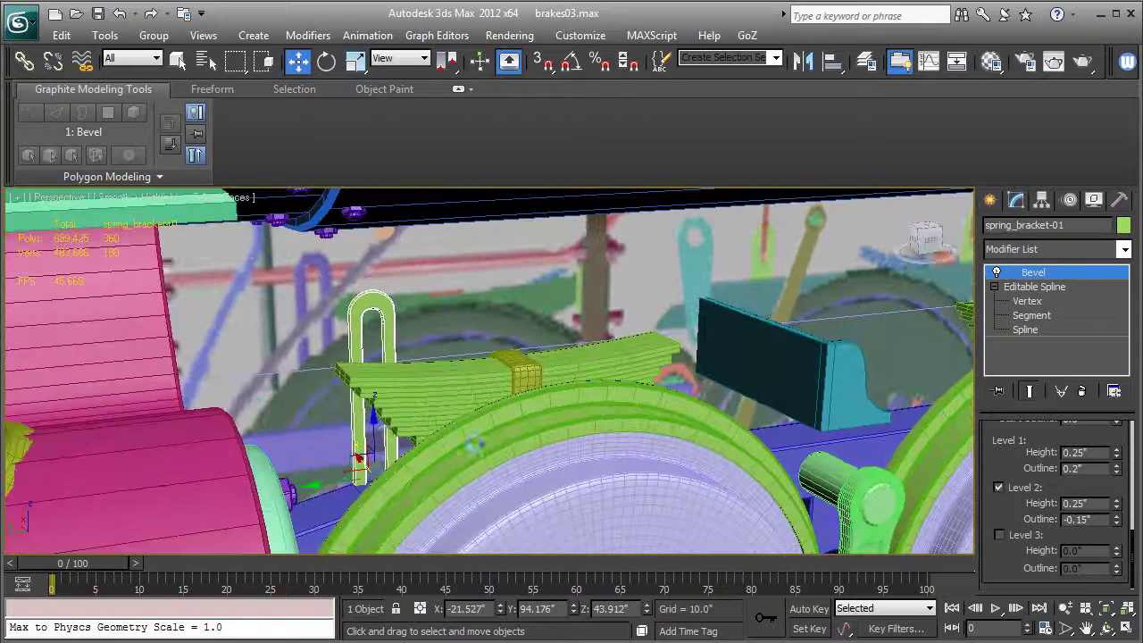
drag(374, 419, 374, 451)
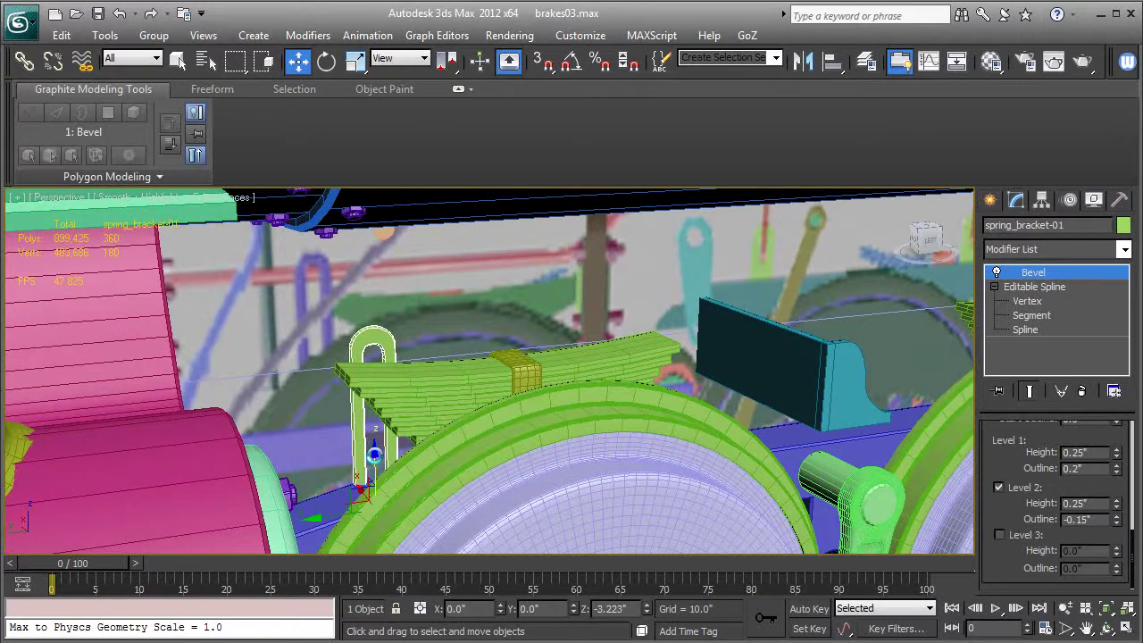
Step: Clone the bracket as a single copy along Y to 68.663", at the leaf spring's other end
alt+middle_drag(393, 464, 332, 498)
middle_drag(332, 498, 305, 422)
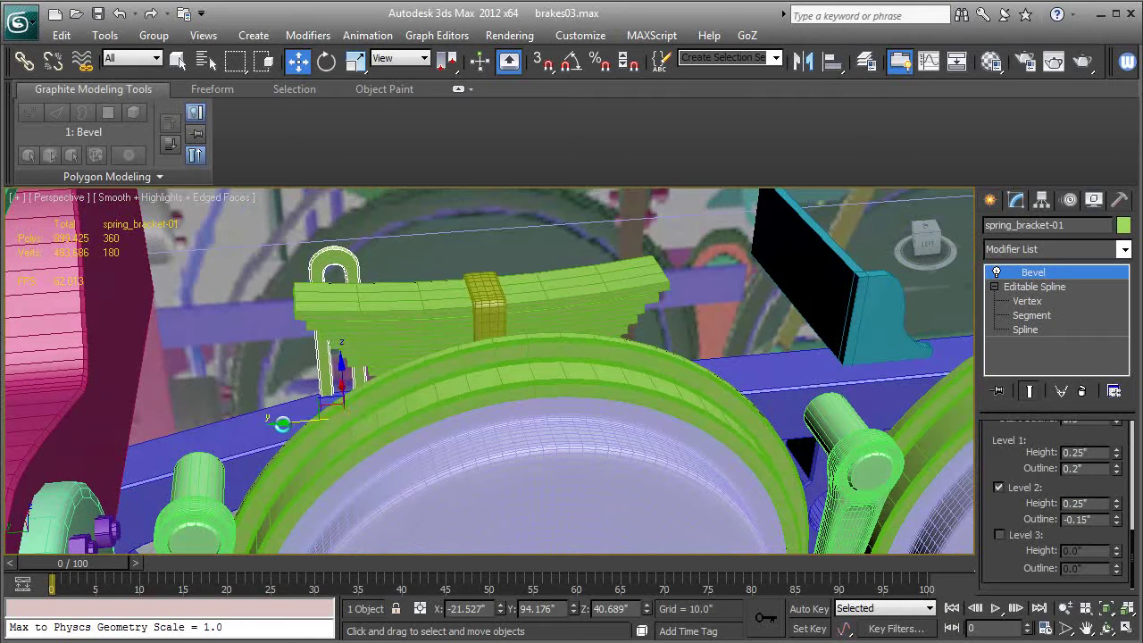
mouse_move(274, 423)
shift+mouse_down()
mouse_move(544, 430)
mouse_move(543, 417)
shift+mouse_up()
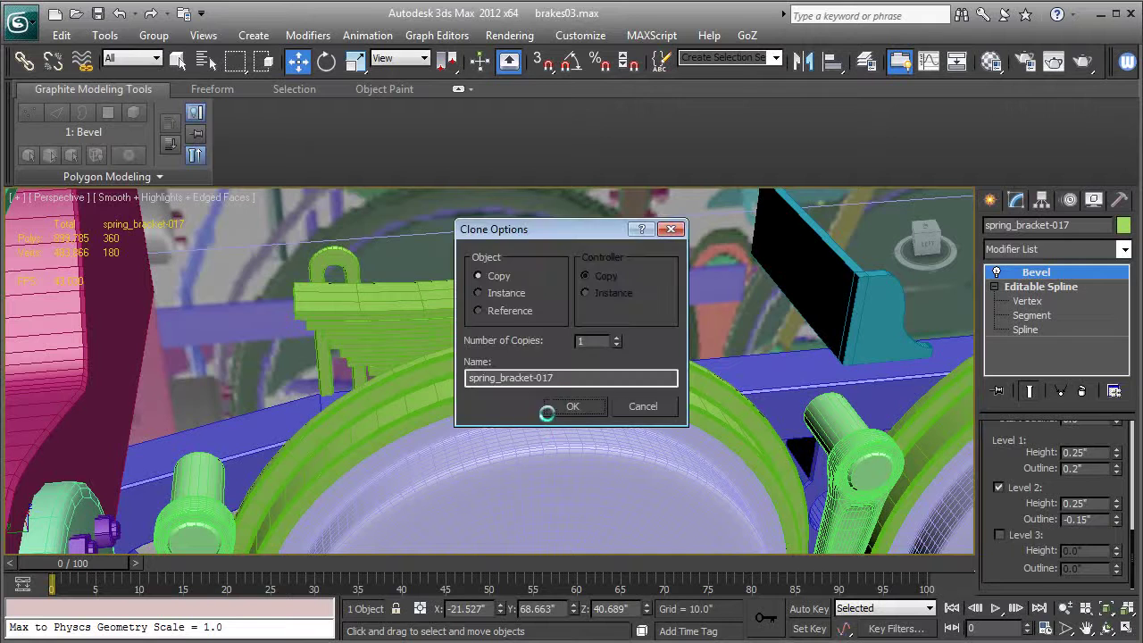
click(564, 404)
mouse_move(586, 440)
middle_down()
mouse_move(570, 455)
mouse_move(477, 411)
mouse_move(396, 424)
mouse_move(572, 428)
mouse_move(571, 441)
mouse_move(572, 389)
middle_up()
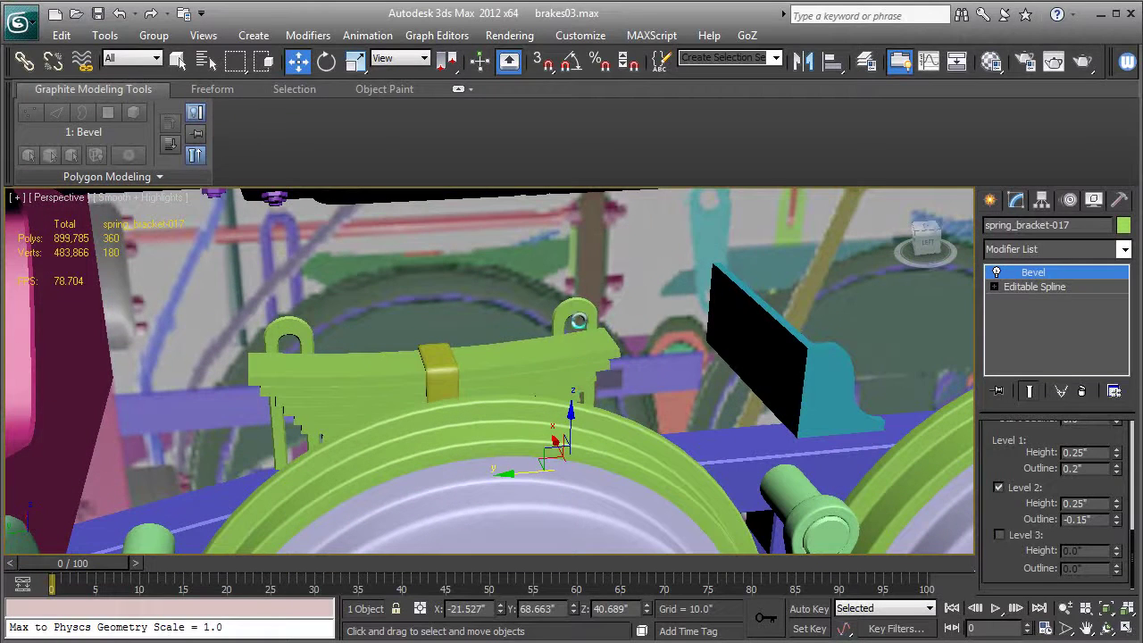
Step: Create a cylinder about 0.848" in radius and 3.232" high within the first bracket's loop in the side view
alt+middle_drag(575, 329, 591, 455)
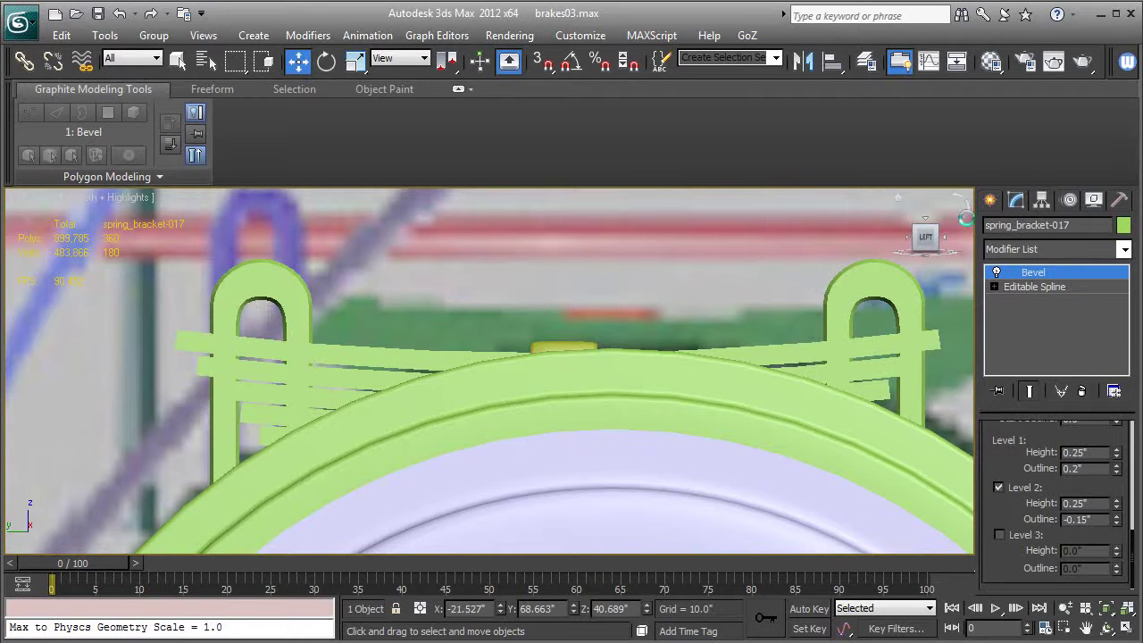
click(988, 202)
click(996, 230)
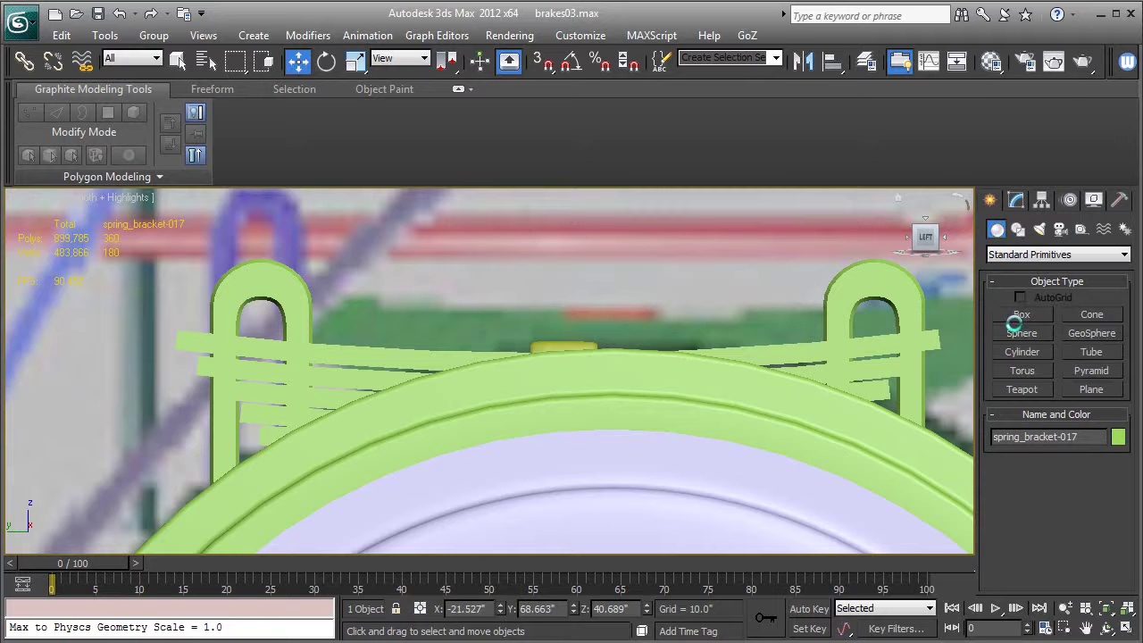
click(1020, 351)
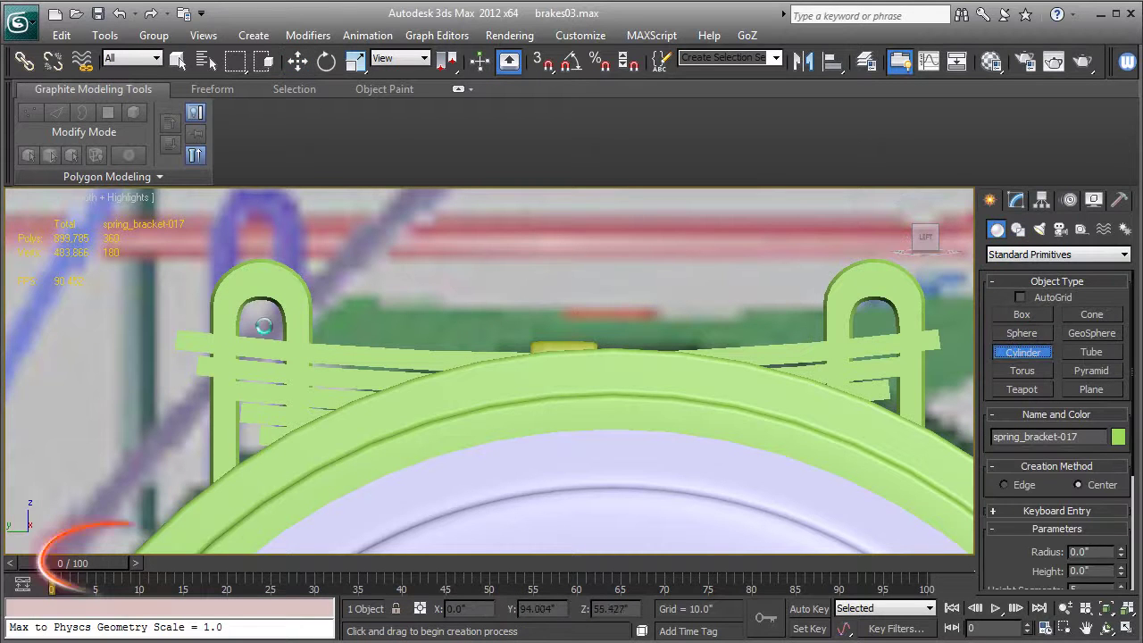
drag(258, 323, 279, 321)
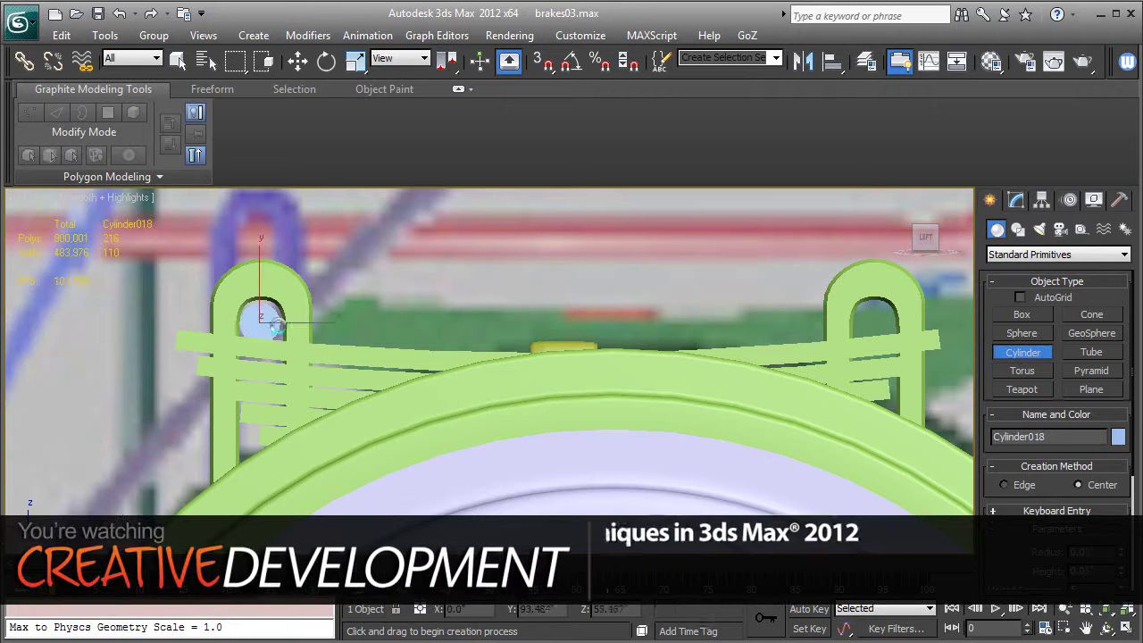
key(z)
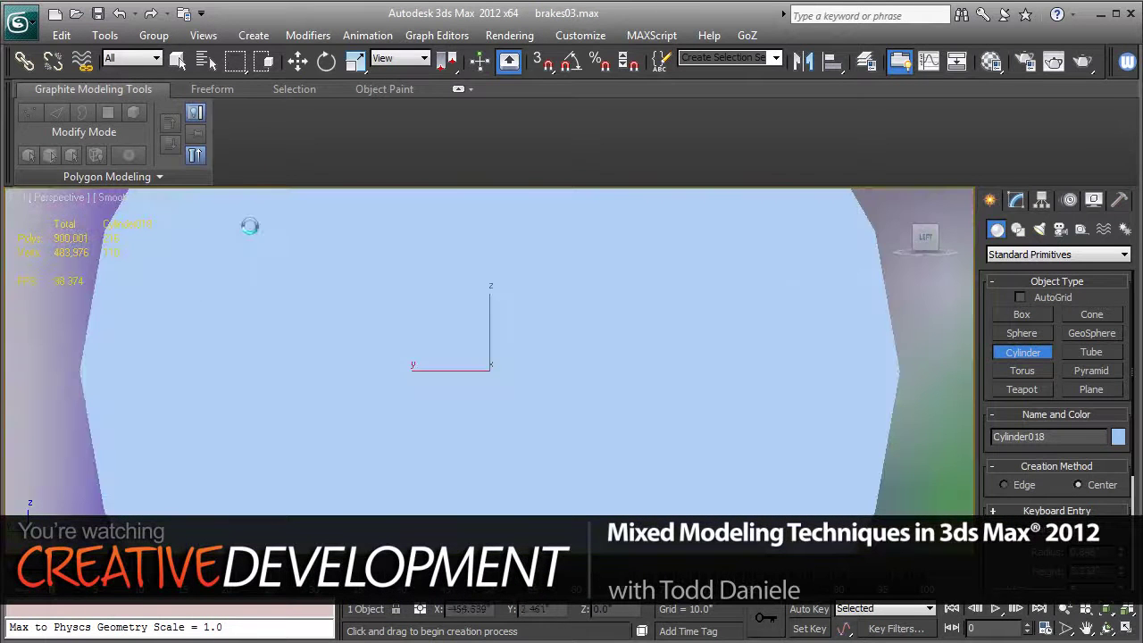
click(300, 66)
Step: Move the cylinder along X to about -23.925", onto the top of the leaf spring beside the first bracket
alt+middle_drag(327, 250, 383, 370)
scroll(393, 374, down, 8)
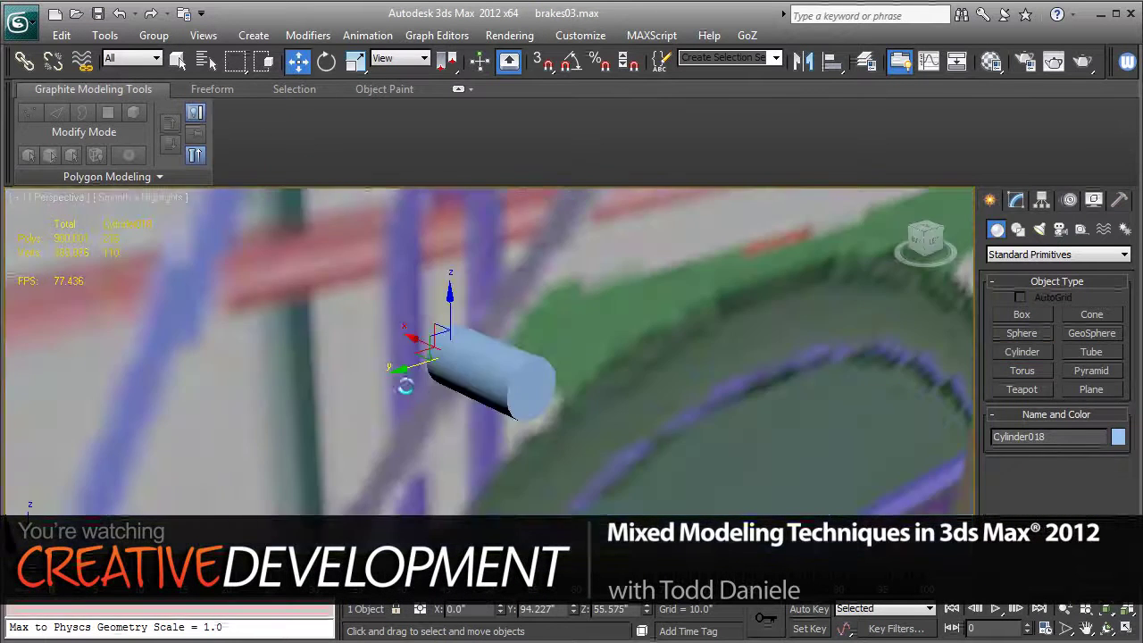
scroll(434, 393, up, 8)
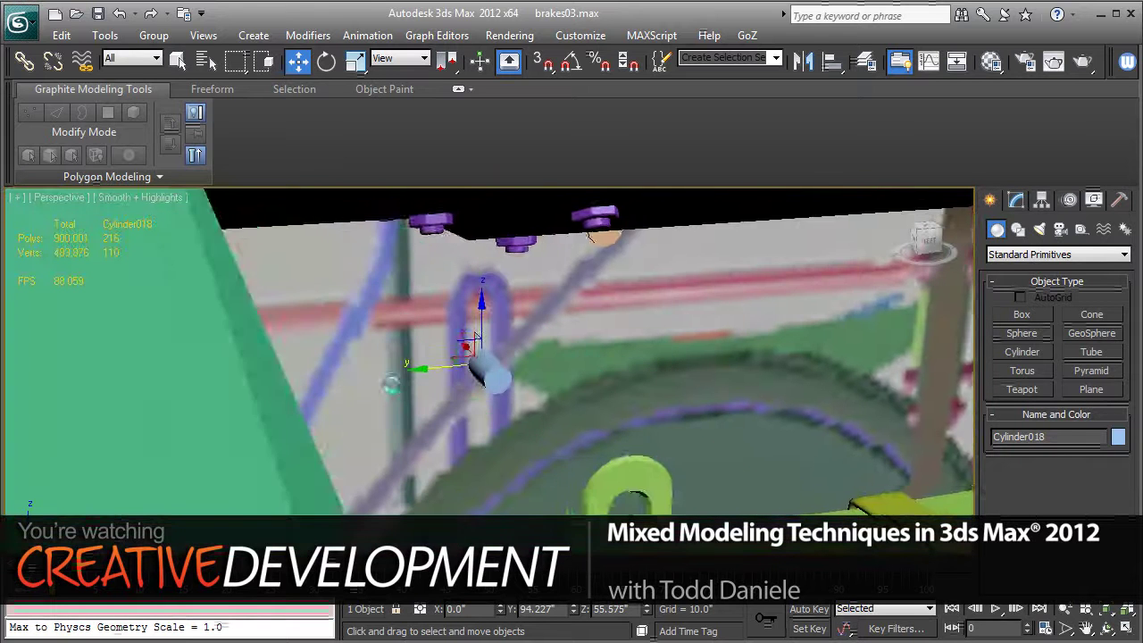
alt+middle_drag(413, 379, 456, 331)
drag(458, 332, 540, 483)
middle_drag(563, 475, 406, 317)
alt+middle_drag(407, 317, 431, 351)
drag(362, 313, 468, 411)
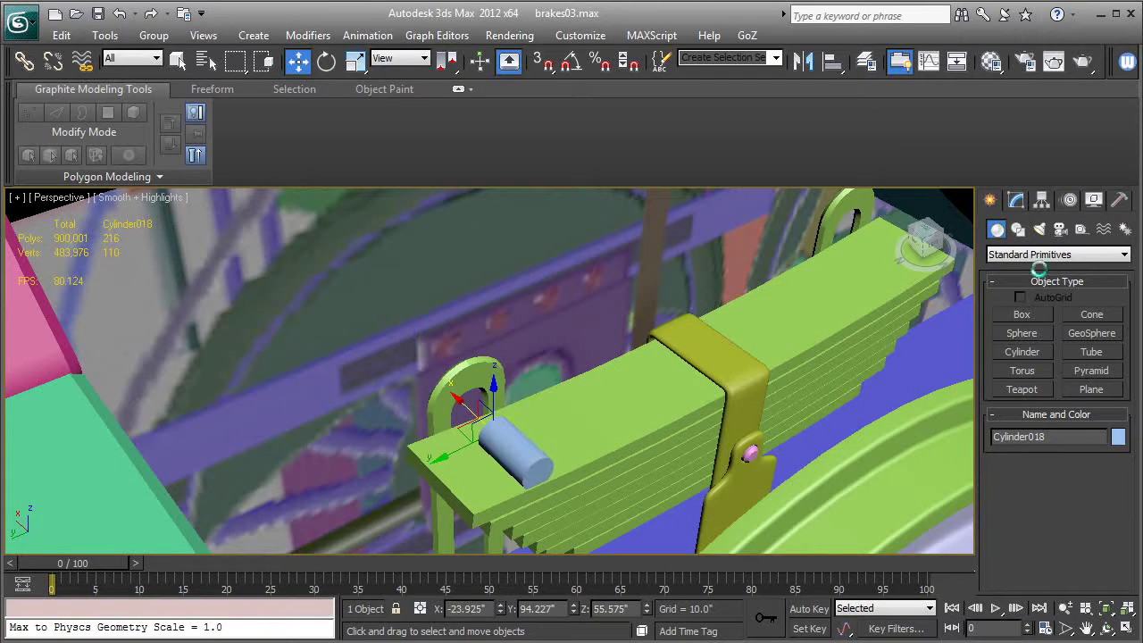
Step: Increase the cylinder's height to 5.747" and shift it along X to -21.496" so it passes through the bracket's loop
click(1012, 202)
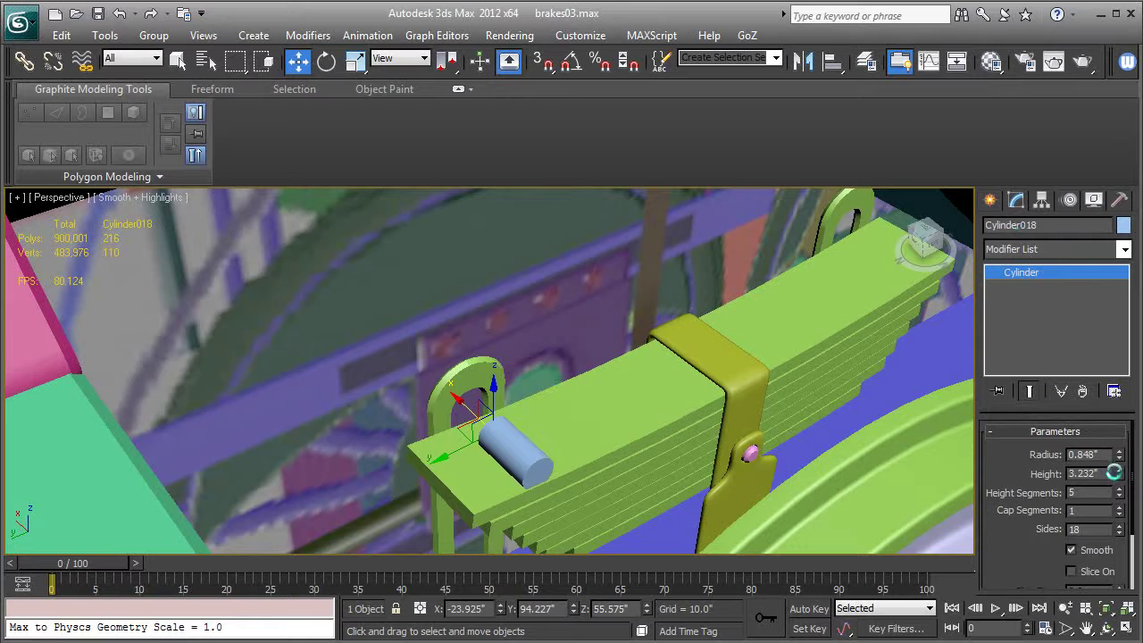
drag(1114, 468, 1115, 442)
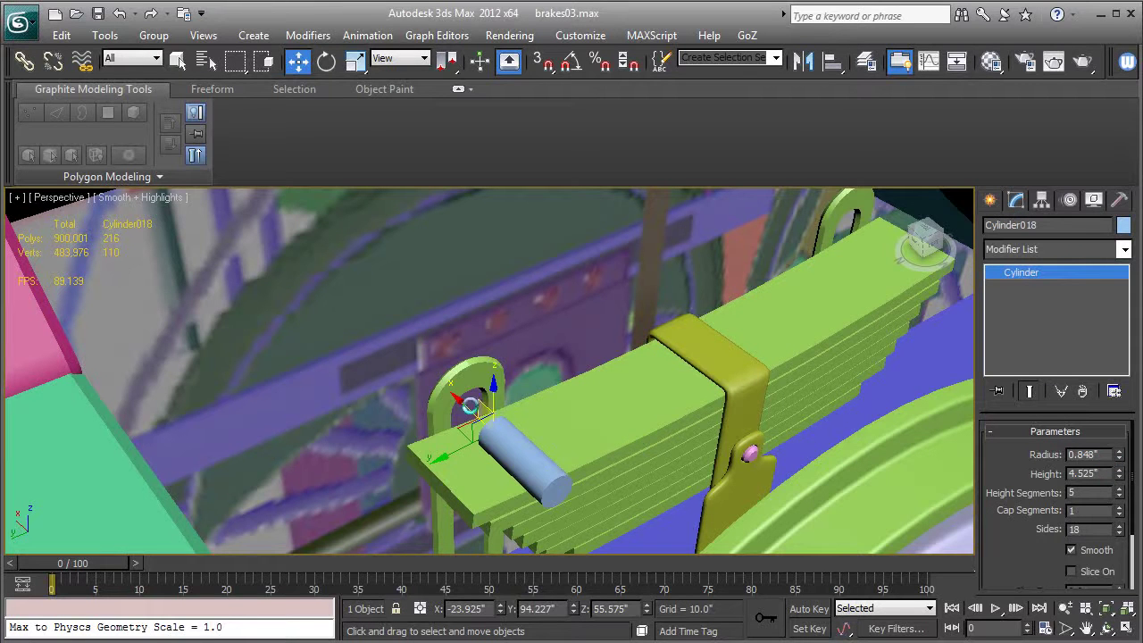
drag(457, 401, 439, 367)
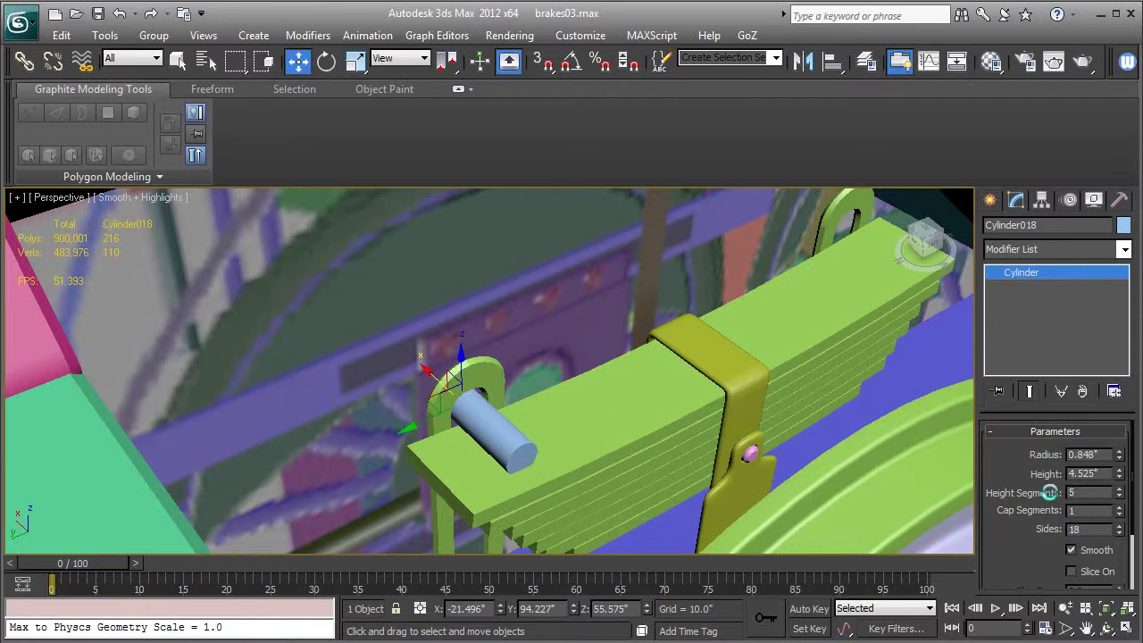
drag(1119, 476, 1120, 454)
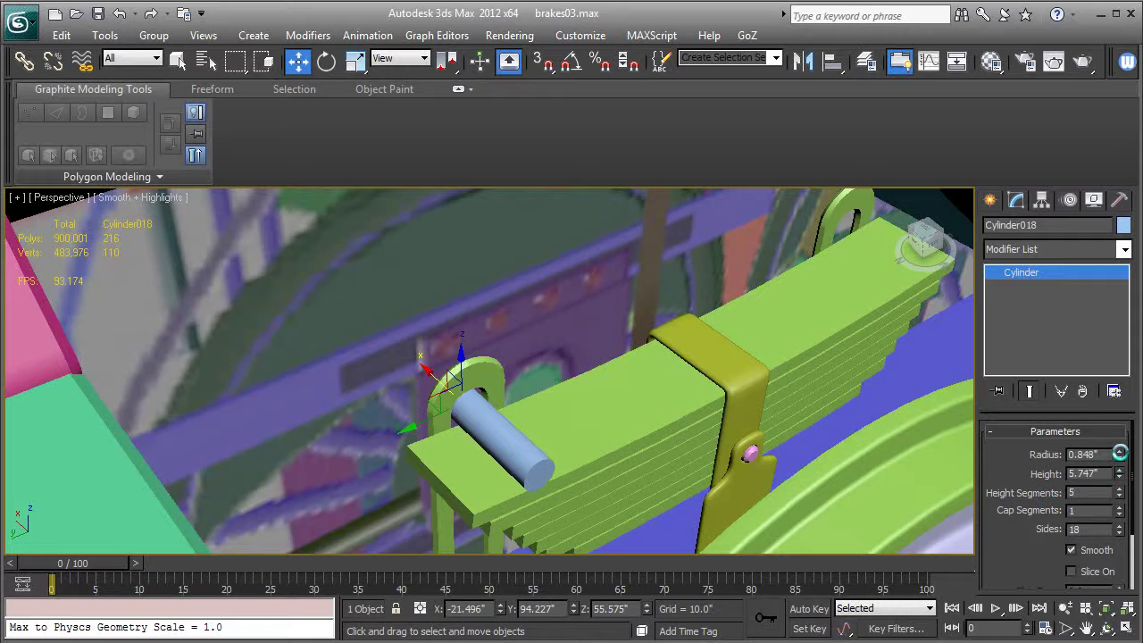
Step: Convert the pin to Editable Poly and clone it as a copy along Y to 68.608", into the second bracket
alt+middle_drag(799, 471, 493, 406)
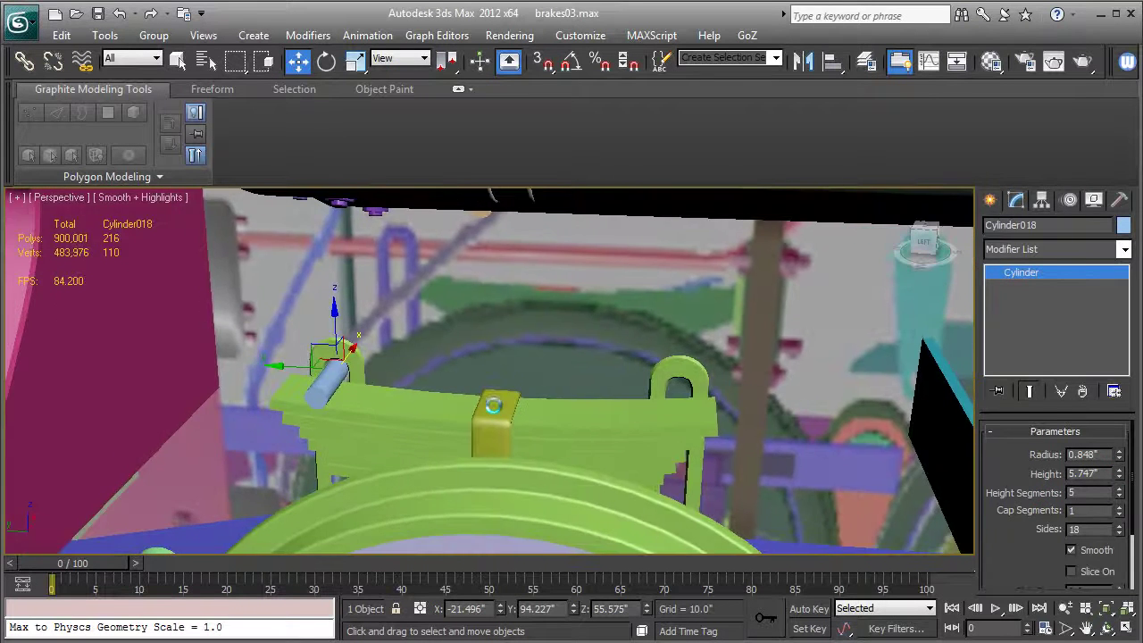
right_click(1021, 273)
click(1079, 403)
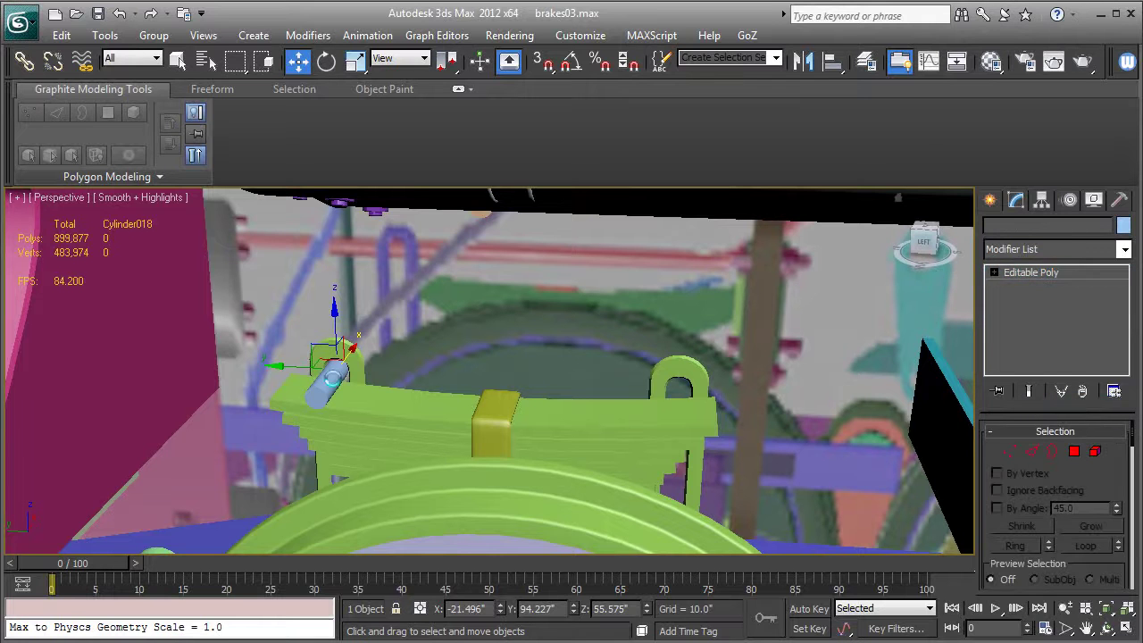
mouse_move(265, 375)
shift+mouse_down()
mouse_move(646, 382)
mouse_move(623, 384)
shift+mouse_up()
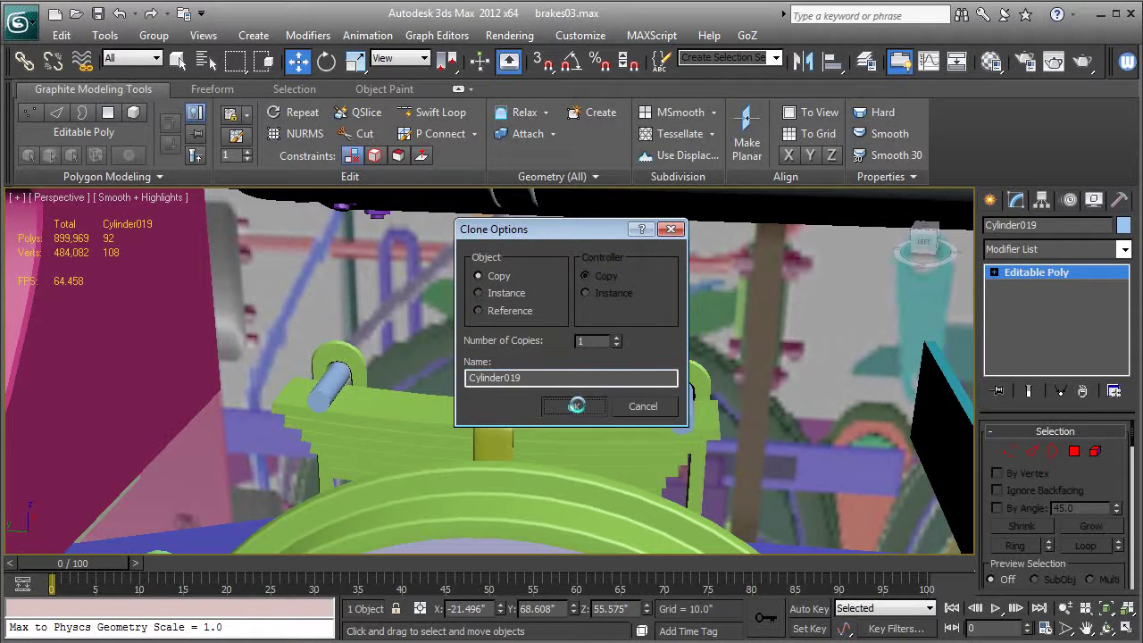
key(Return)
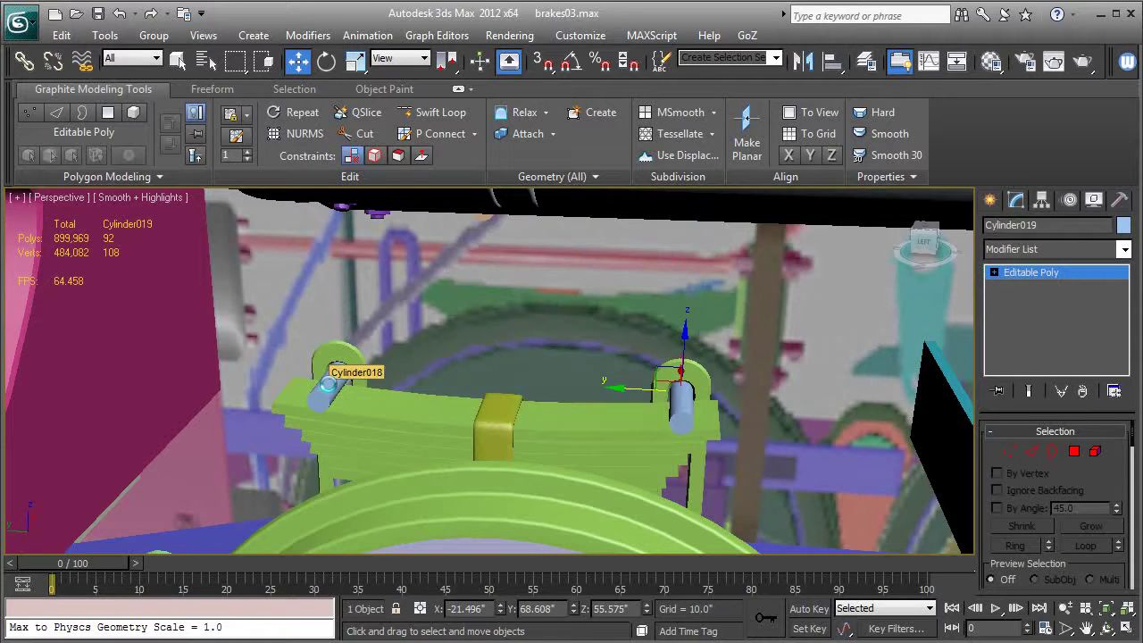
Step: Clone the two brackets and their pins together as a copy, offset -69.168" along Y onto the next leaf spring
key(F4)
ctrl+click(337, 389)
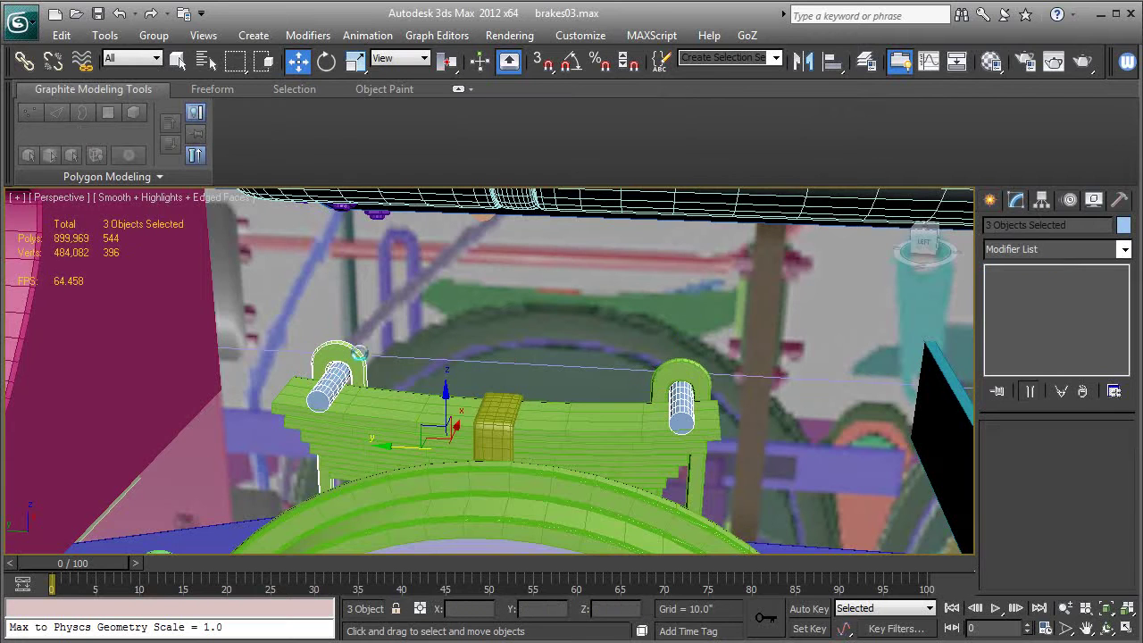
ctrl+click(673, 370)
middle_drag(712, 392, 589, 327)
scroll(590, 327, down, 2)
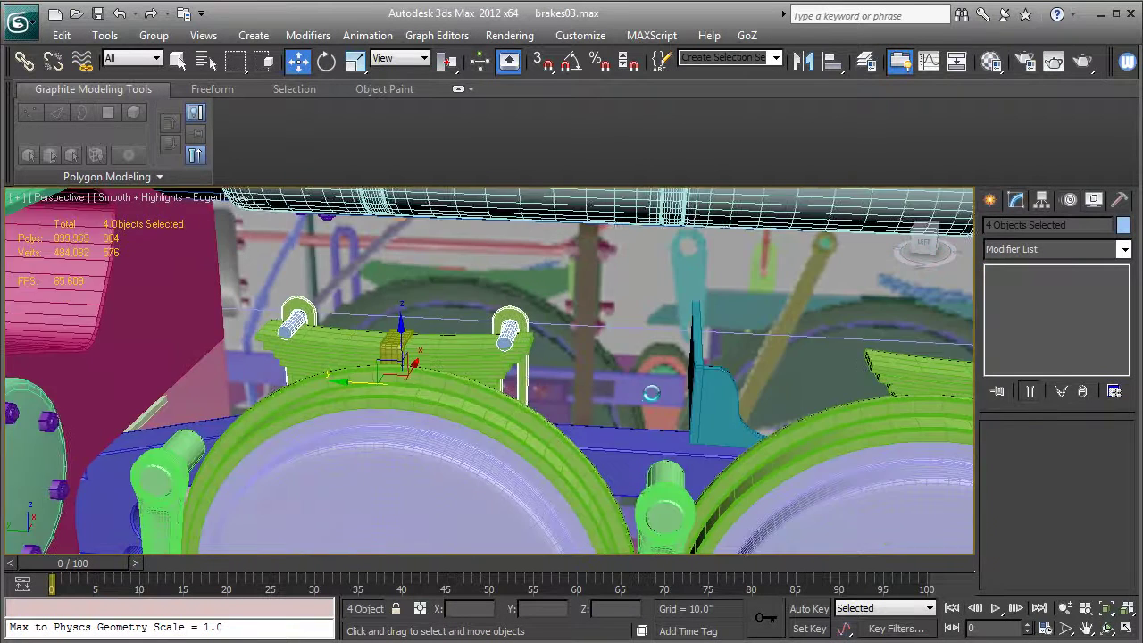
middle_drag(641, 389, 451, 402)
shift+drag(135, 393, 724, 414)
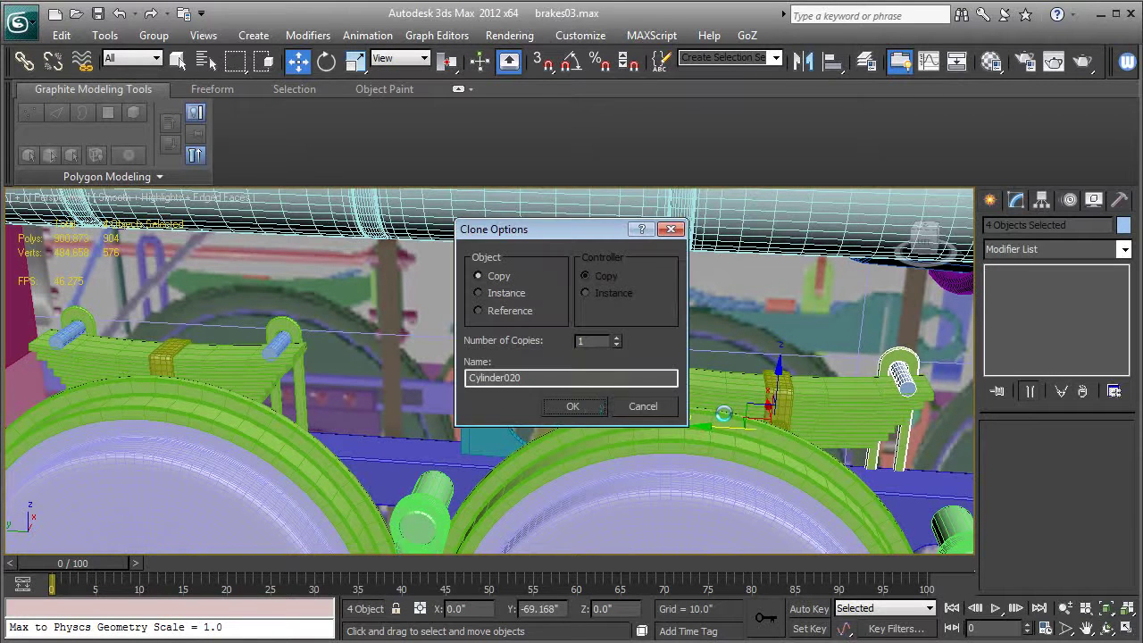
click(583, 408)
Step: Copy the bracket and pin set another -71.63" along Y to the third leaf spring and nudge it -0.76" along Y
middle_drag(749, 411, 289, 385)
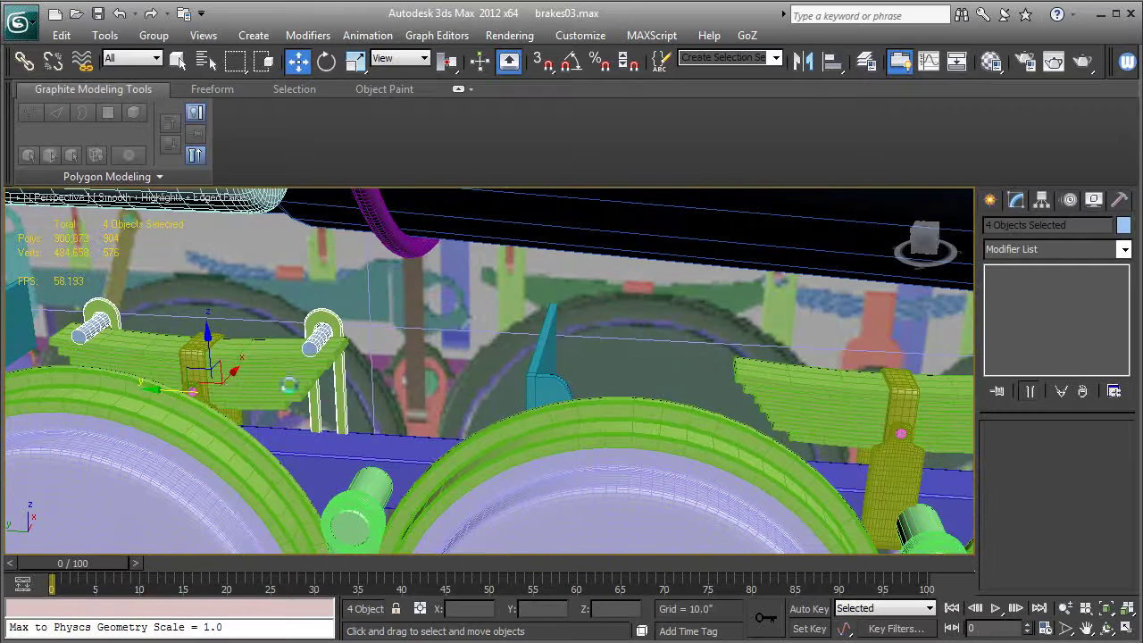
shift+drag(150, 388, 816, 414)
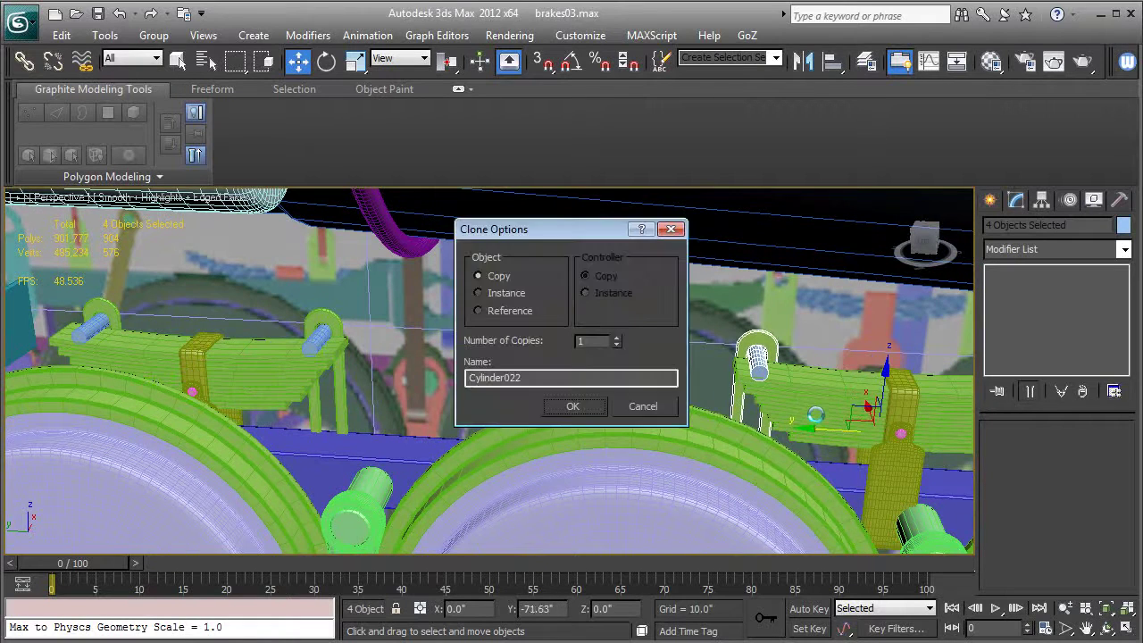
click(549, 407)
middle_drag(695, 409, 382, 387)
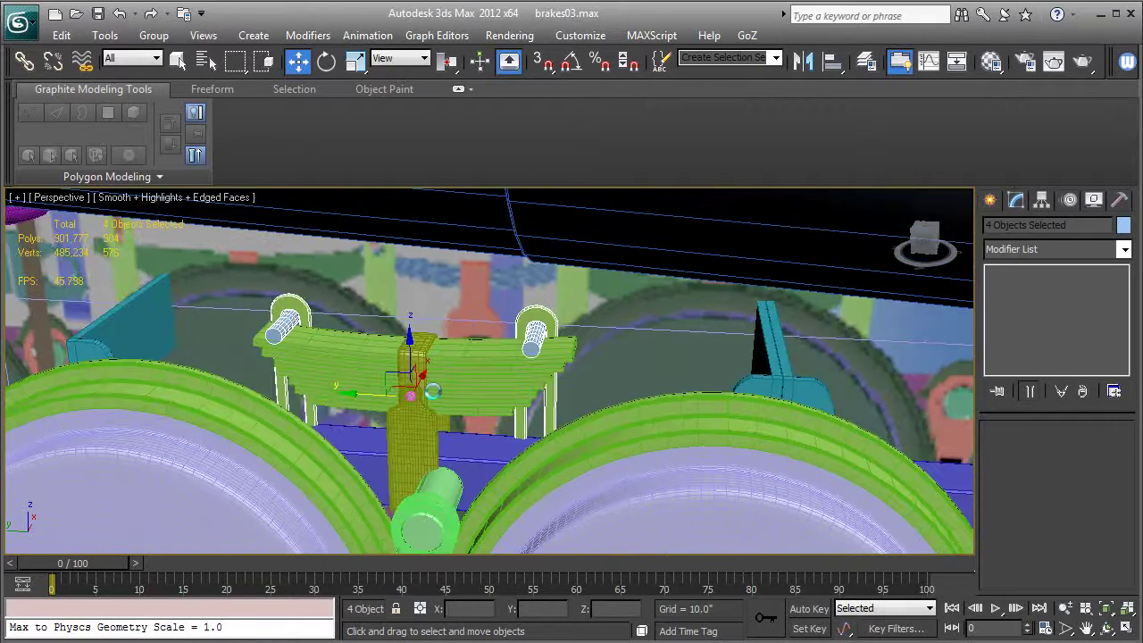
drag(365, 395, 372, 396)
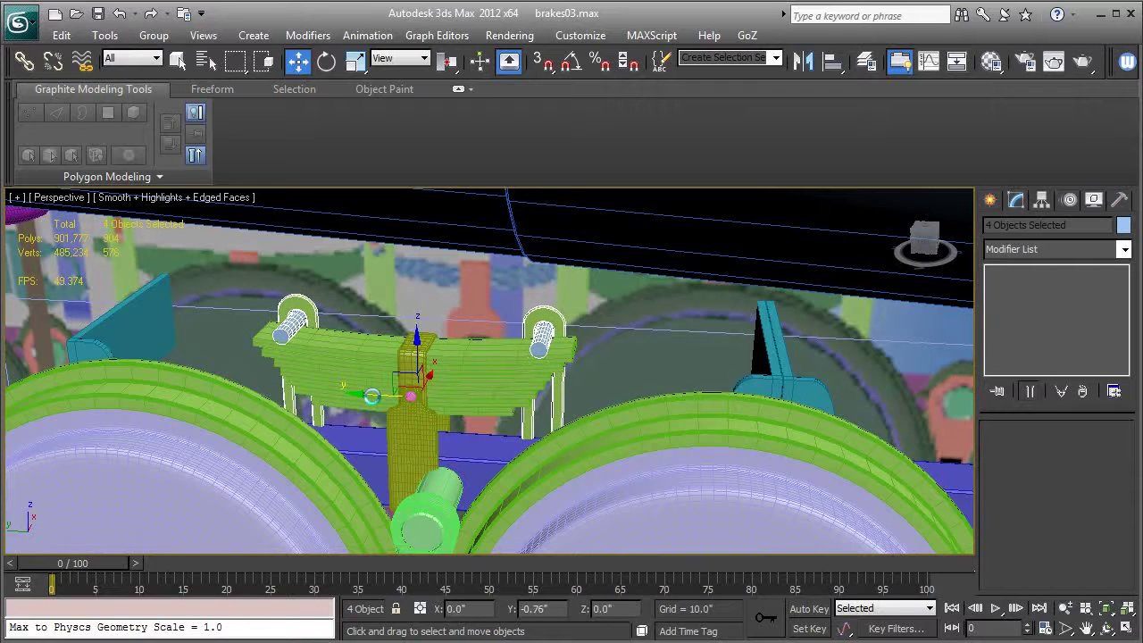
Step: Clone the bracket and pin set as a copy along Y onto the fourth leaf spring
mouse_move(600, 428)
alt+middle_down()
mouse_move(390, 402)
mouse_move(539, 441)
mouse_move(580, 436)
alt+middle_up()
scroll(308, 416, down, 4)
mouse_move(344, 395)
mouse_down()
mouse_move(759, 398)
mouse_move(730, 396)
mouse_up()
click(592, 405)
key(F4)
mouse_move(593, 406)
alt+middle_down()
mouse_move(579, 380)
mouse_move(590, 375)
alt+middle_up()
scroll(571, 393, down, 4)
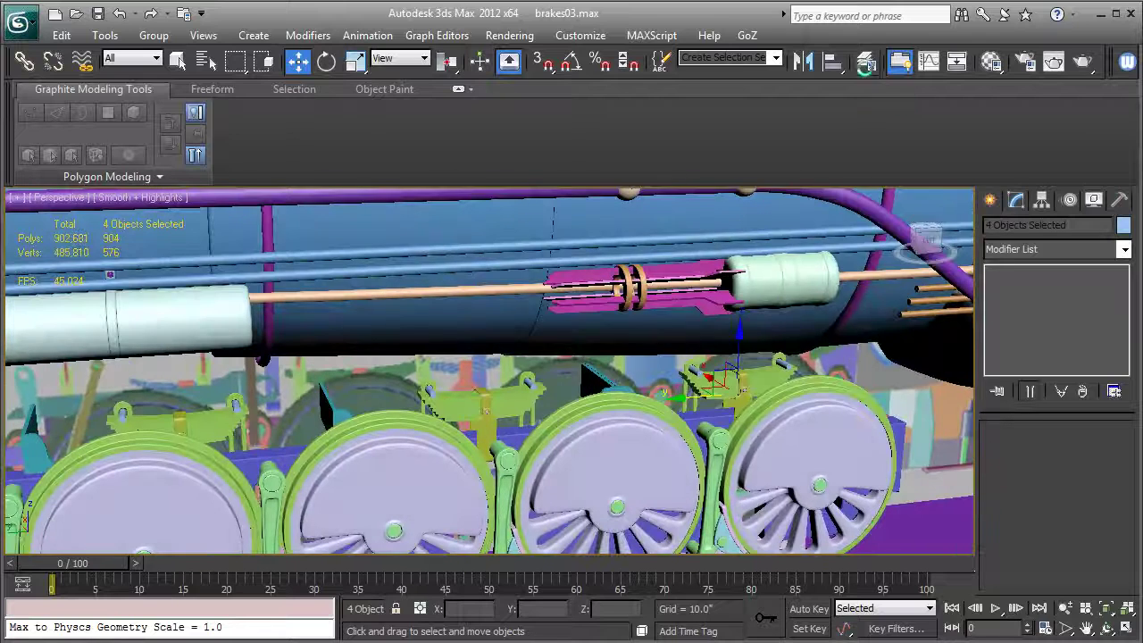
Step: Hide the Blueprints layer in the layer manager
click(866, 60)
click(800, 286)
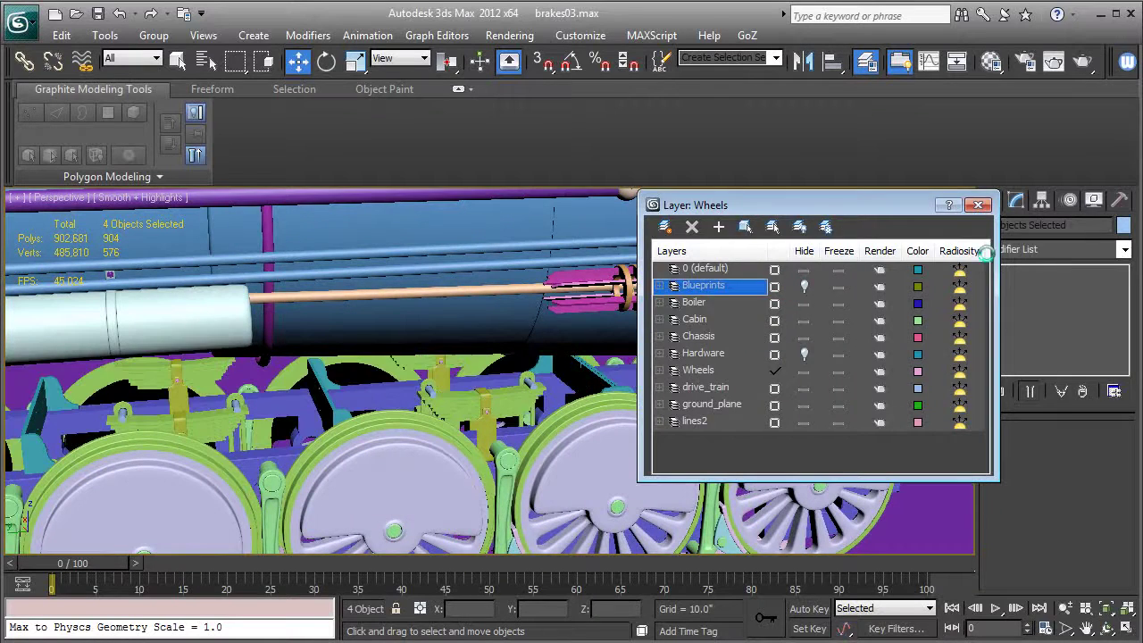
click(980, 206)
Step: Isolate the first leaf spring together with its two bracket pins, showing edged faces
alt+middle_drag(688, 390, 367, 349)
scroll(684, 370, down, 3)
scroll(616, 406, up, 3)
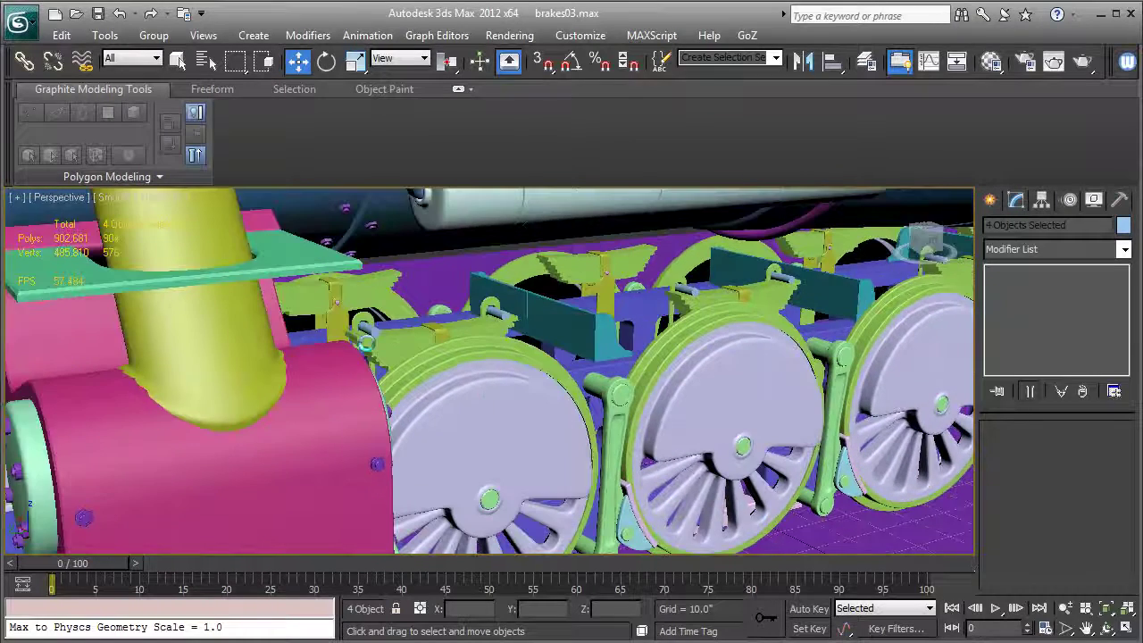
scroll(426, 373, down, 2)
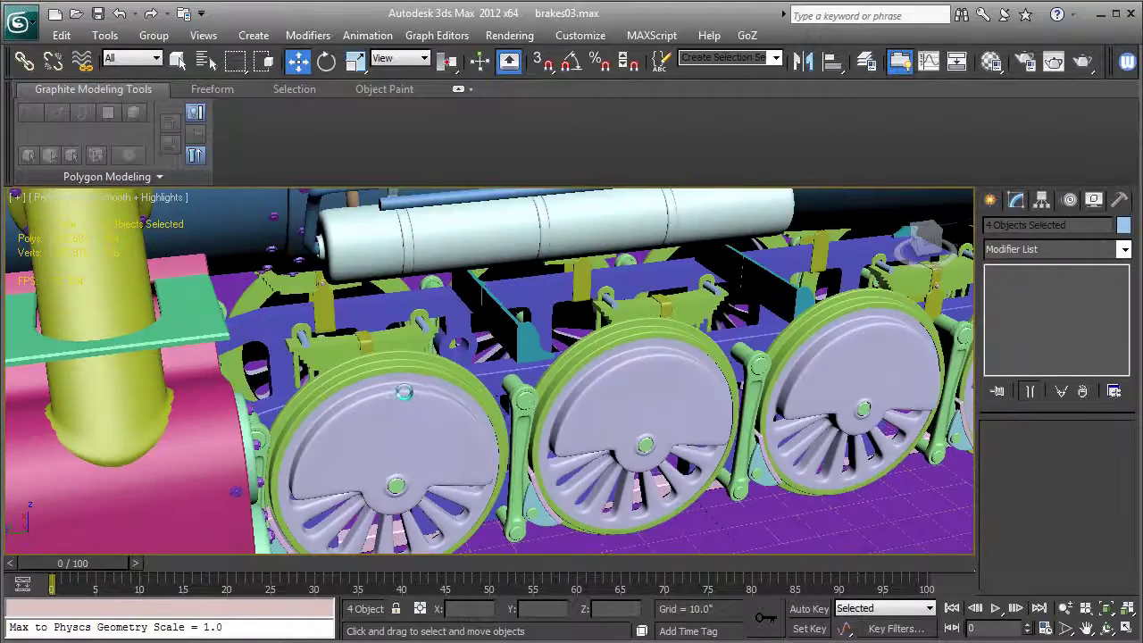
scroll(452, 387, up, 6)
alt+middle_drag(470, 401, 578, 449)
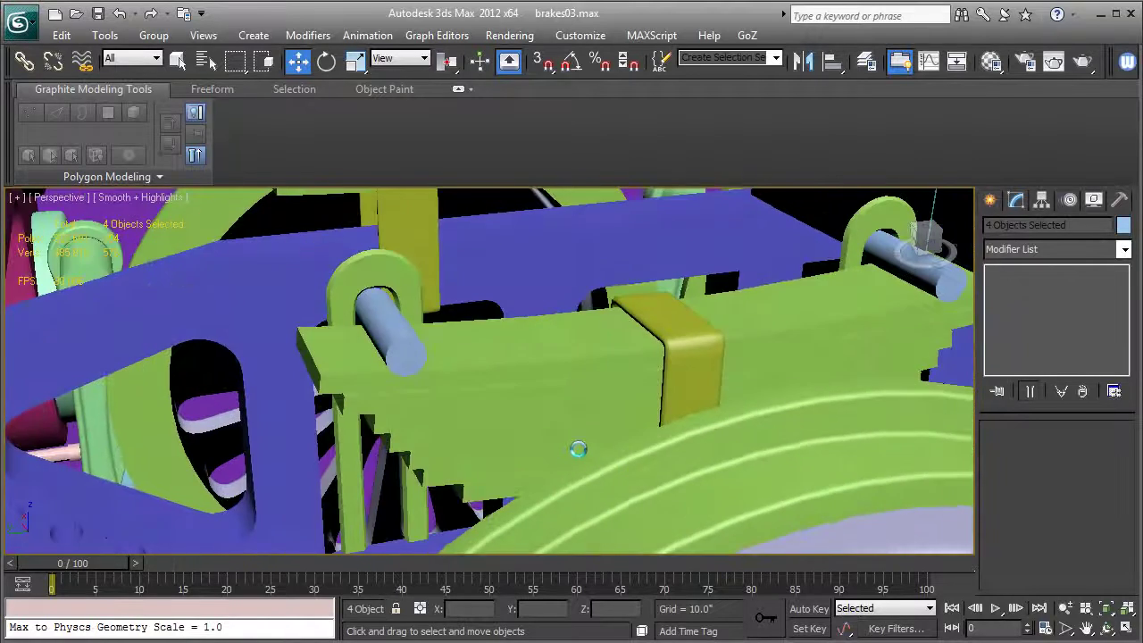
key(F4)
click(407, 344)
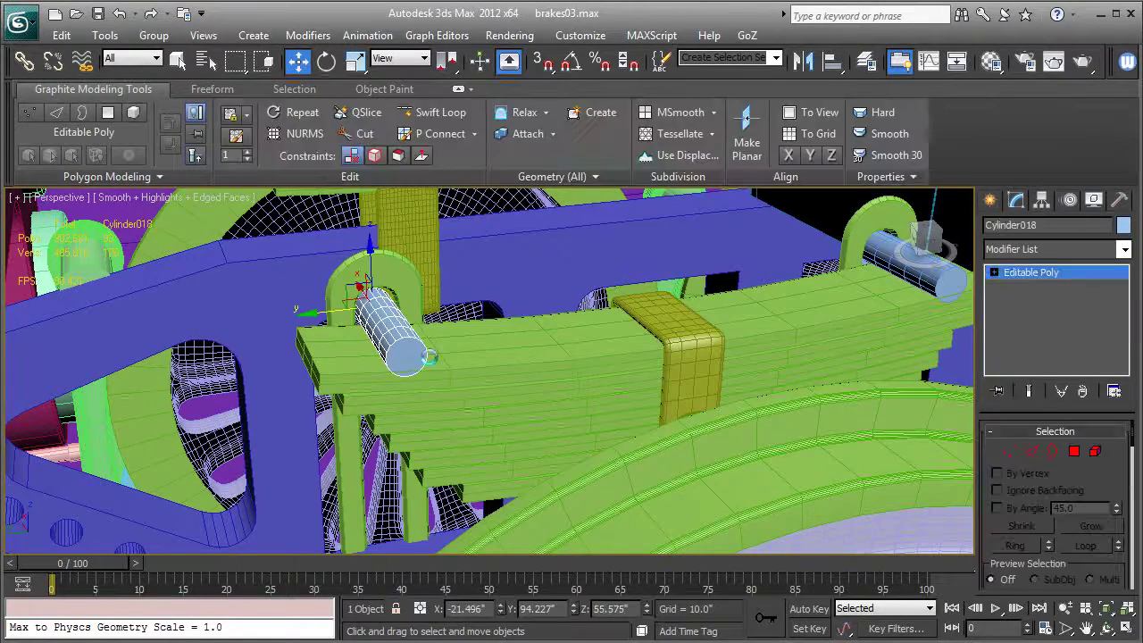
ctrl+click(461, 364)
ctrl+click(920, 276)
alt+middle_drag(920, 275, 821, 365)
key(alt+w)
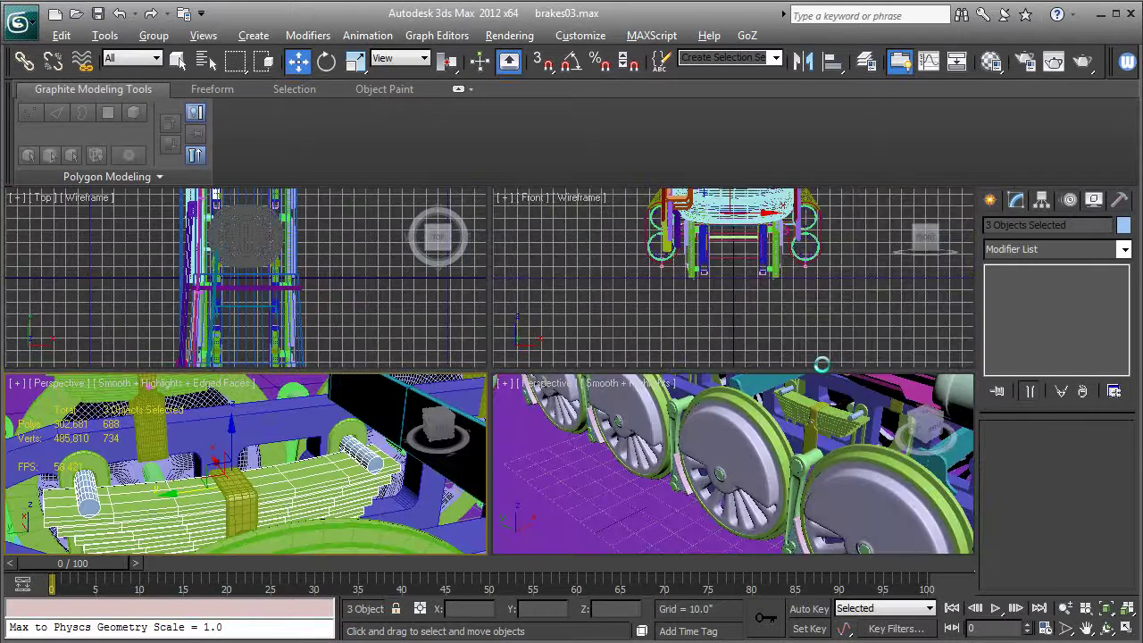
key(alt+w)
key(alt+q)
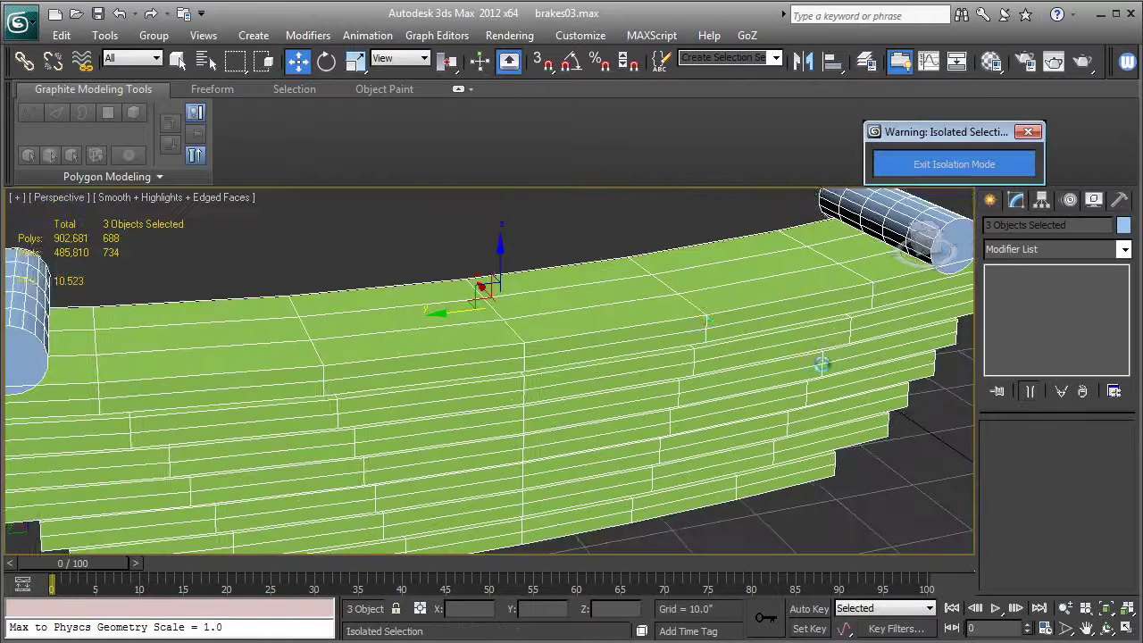
Step: Create a plane about 7.321" long and 2.551" wide across the first pin in the top view
key(t)
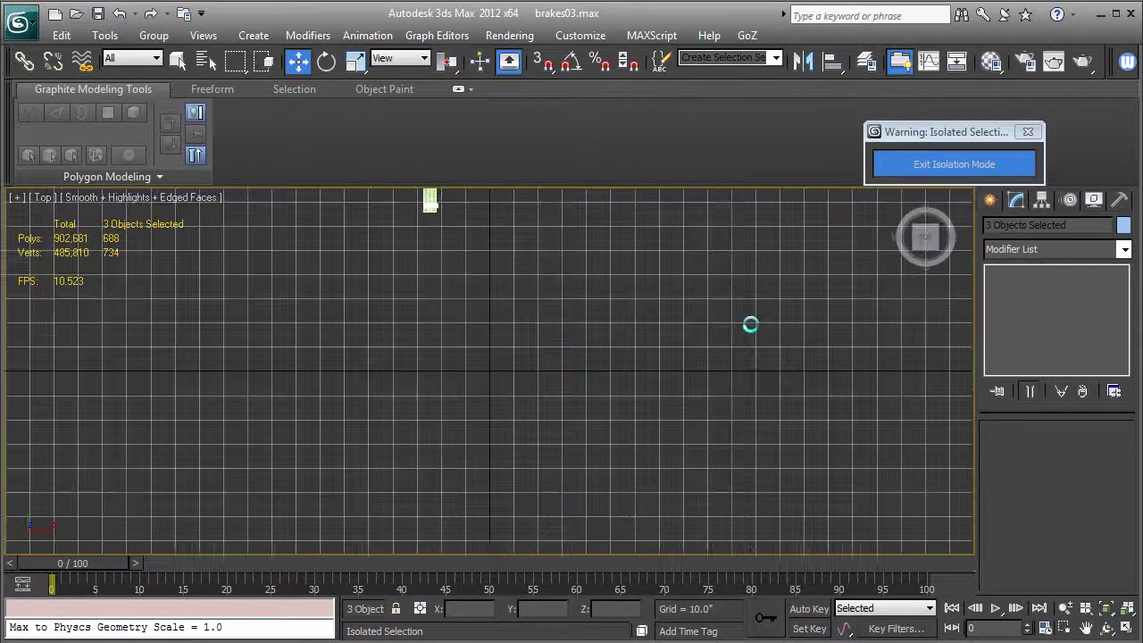
click(768, 327)
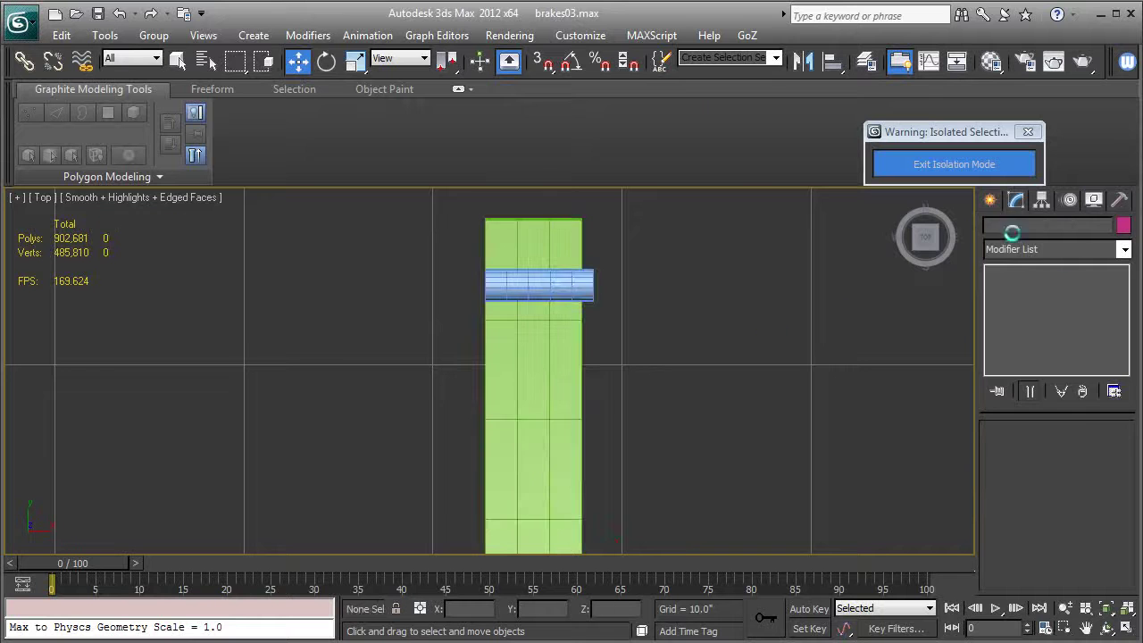
click(994, 205)
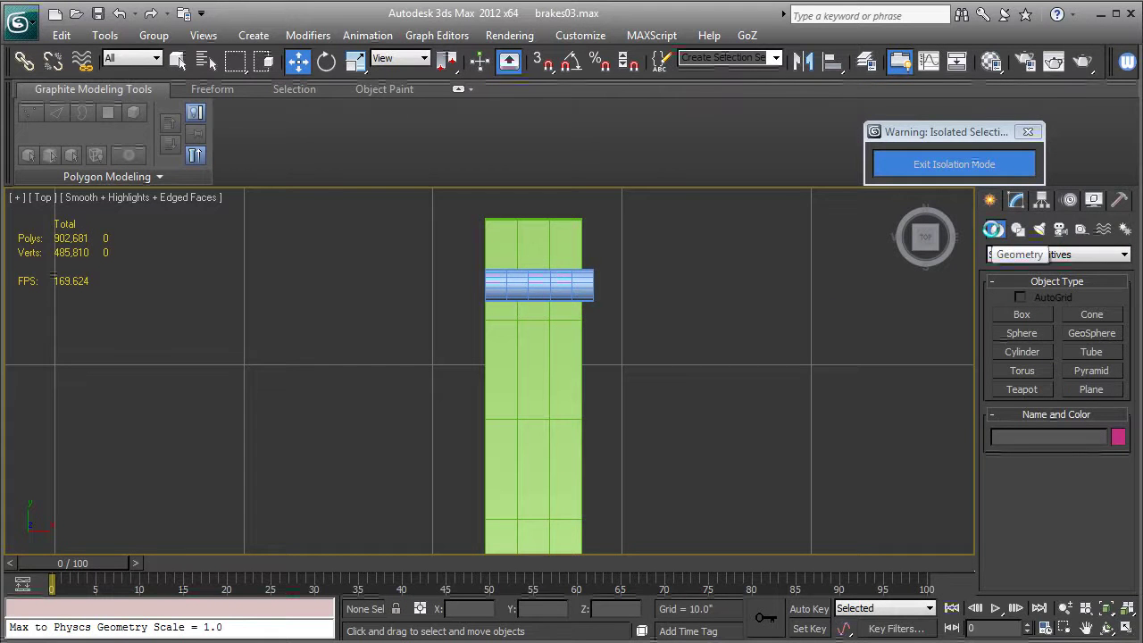
click(1092, 391)
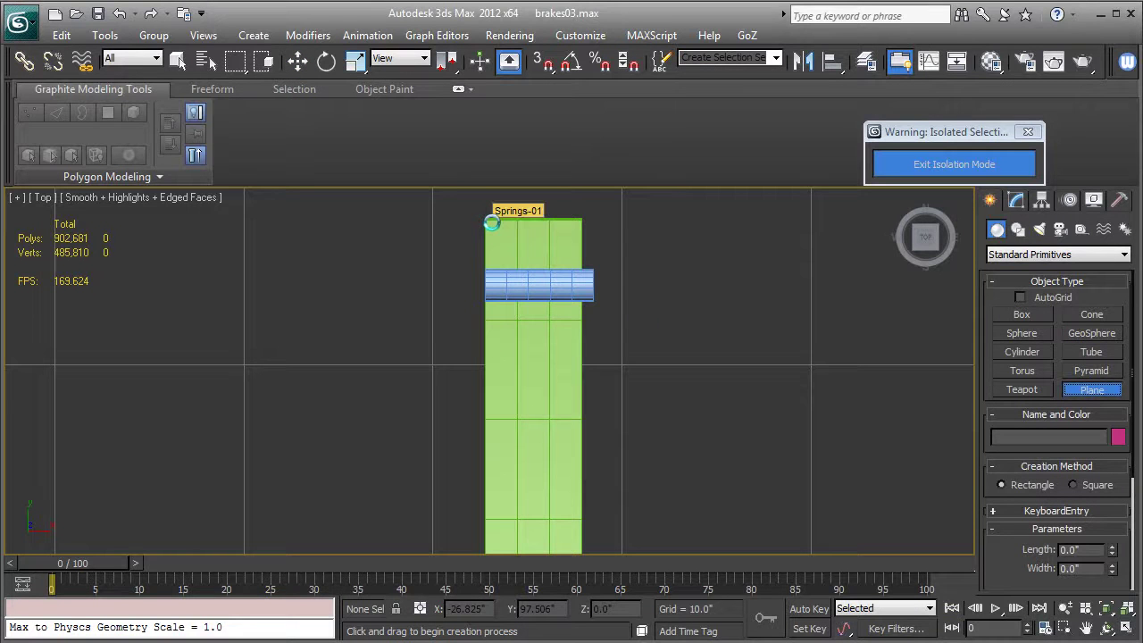
key(F3)
drag(492, 224, 539, 360)
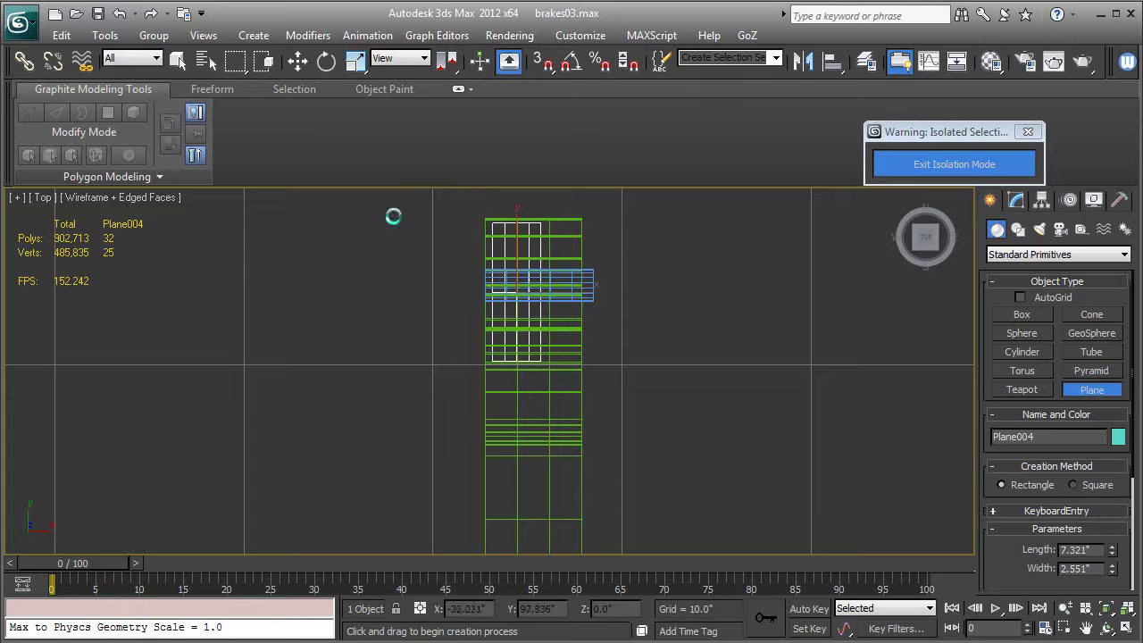
Step: Raise the plane along Z to about 56.786", level with the upper part of the pin
key(w)
key(p)
key(z)
mouse_move(506, 467)
alt+middle_down()
mouse_move(638, 347)
mouse_move(632, 488)
alt+middle_up()
scroll(638, 350, down, 1)
scroll(630, 482, down, 2)
key(F3)
scroll(573, 359, down, 3)
middle_drag(572, 362, 530, 535)
scroll(530, 536, down, 1)
drag(466, 464, 479, 260)
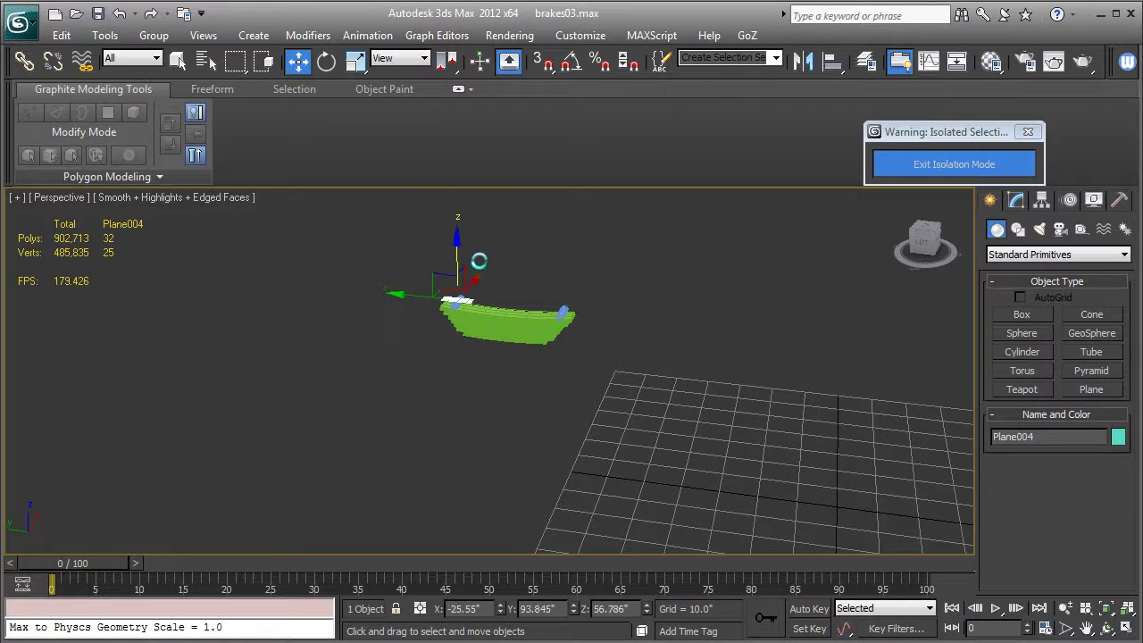
key(z)
scroll(500, 329, down, 1)
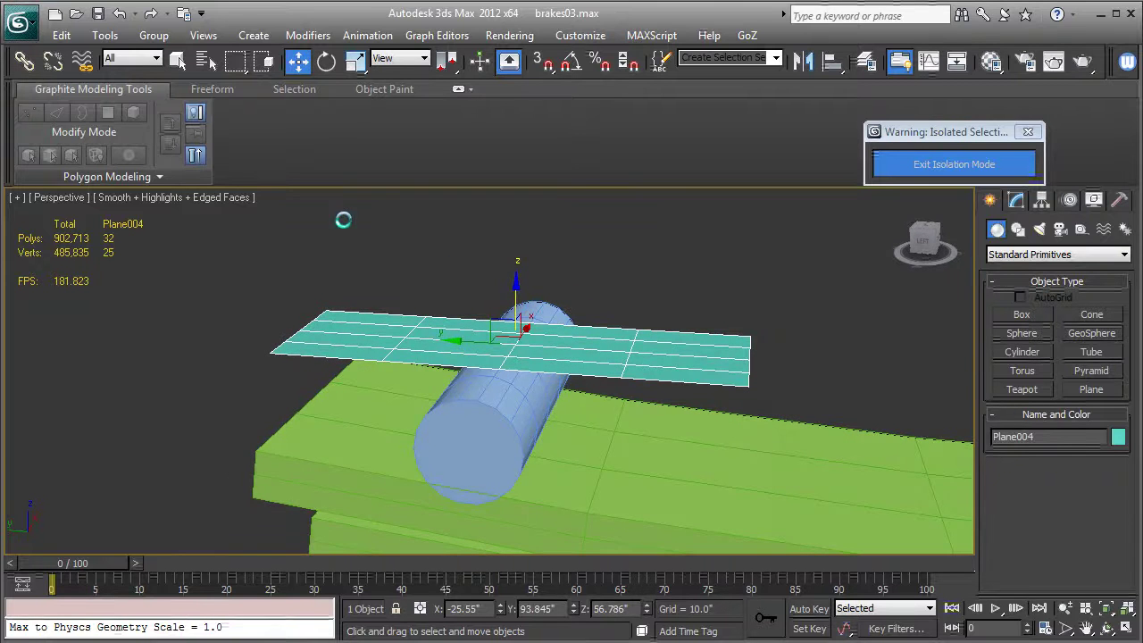
Step: Set the plane to 11 length segments and 3 width segments and convert it to Editable Poly
alt+middle_drag(847, 250, 757, 309)
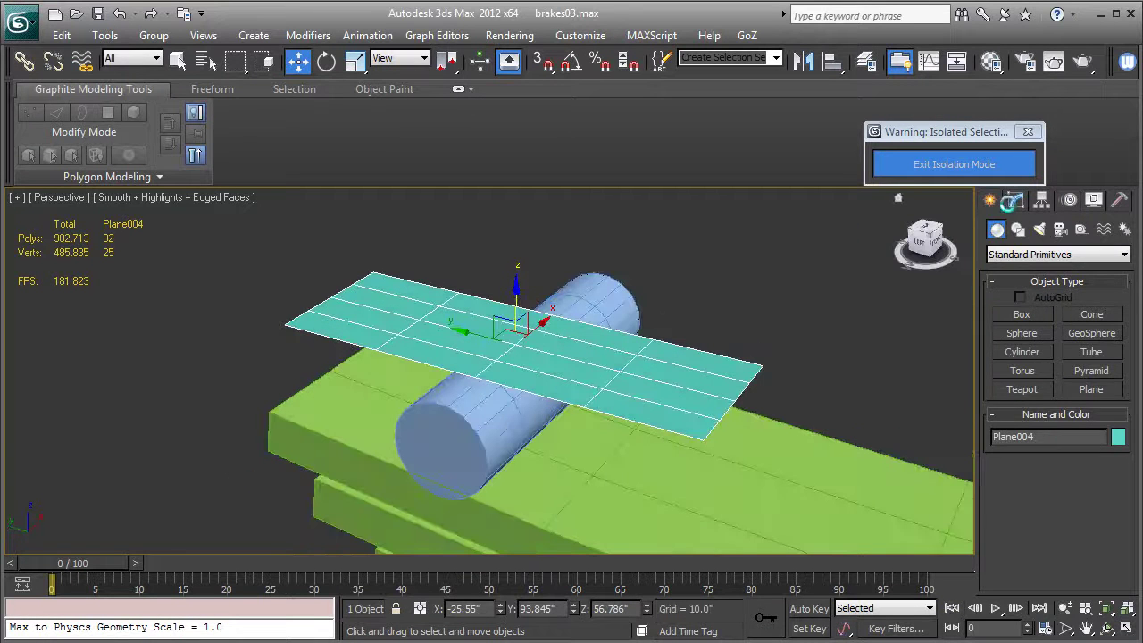
click(1013, 202)
drag(1109, 499, 1110, 515)
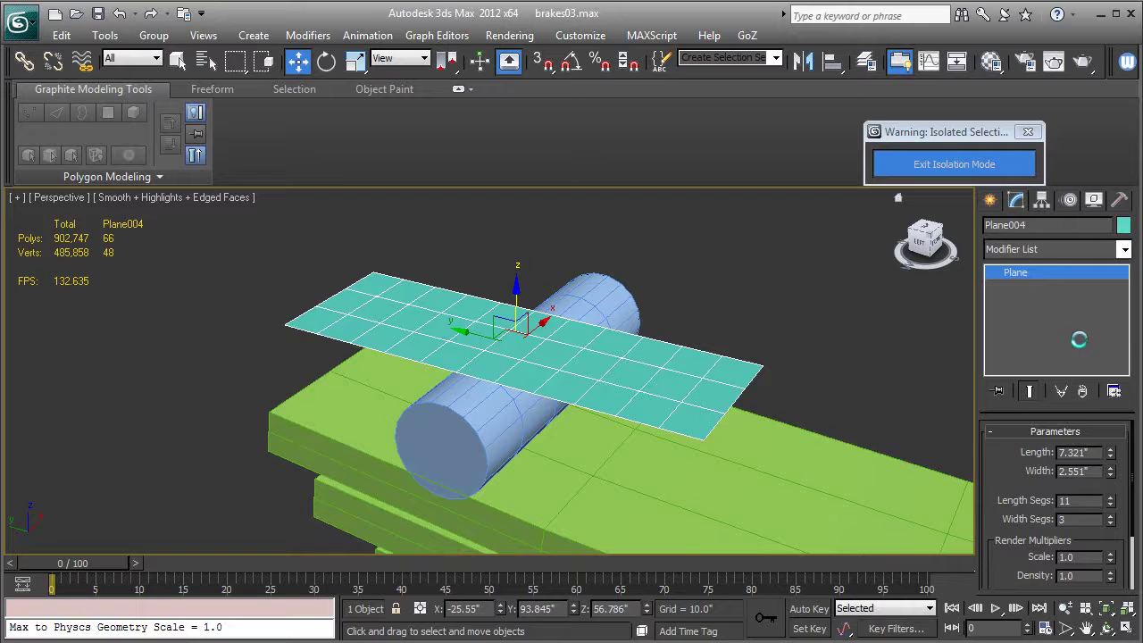
right_click(1021, 274)
click(1079, 407)
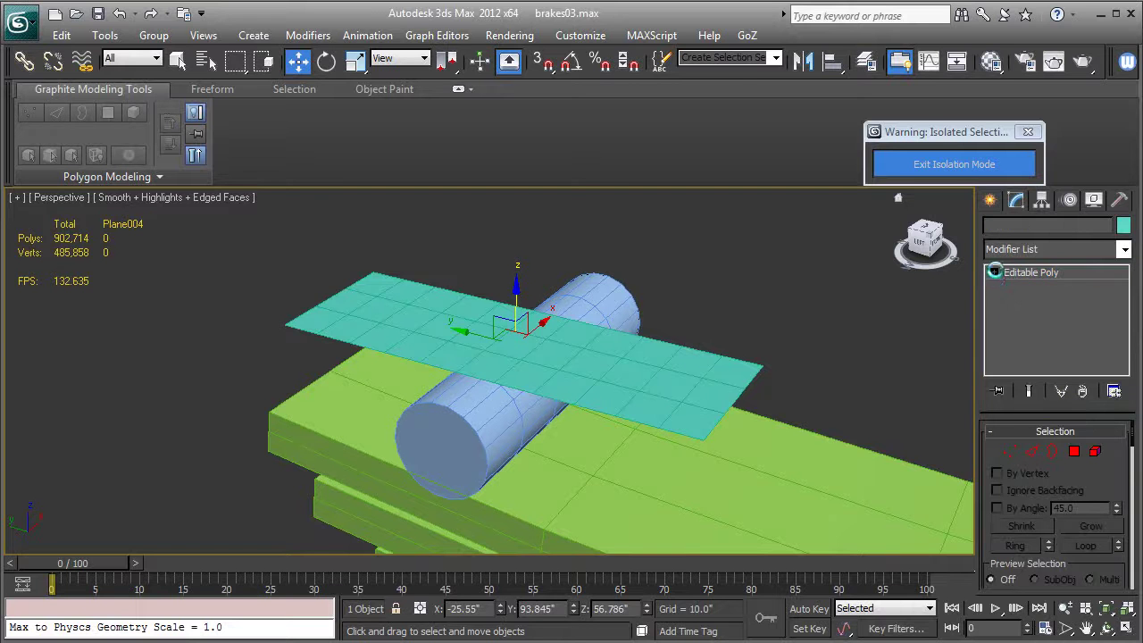
Step: Lower the plane's vertices on both sides of the pin, leaving the middle rows raised over it
click(992, 271)
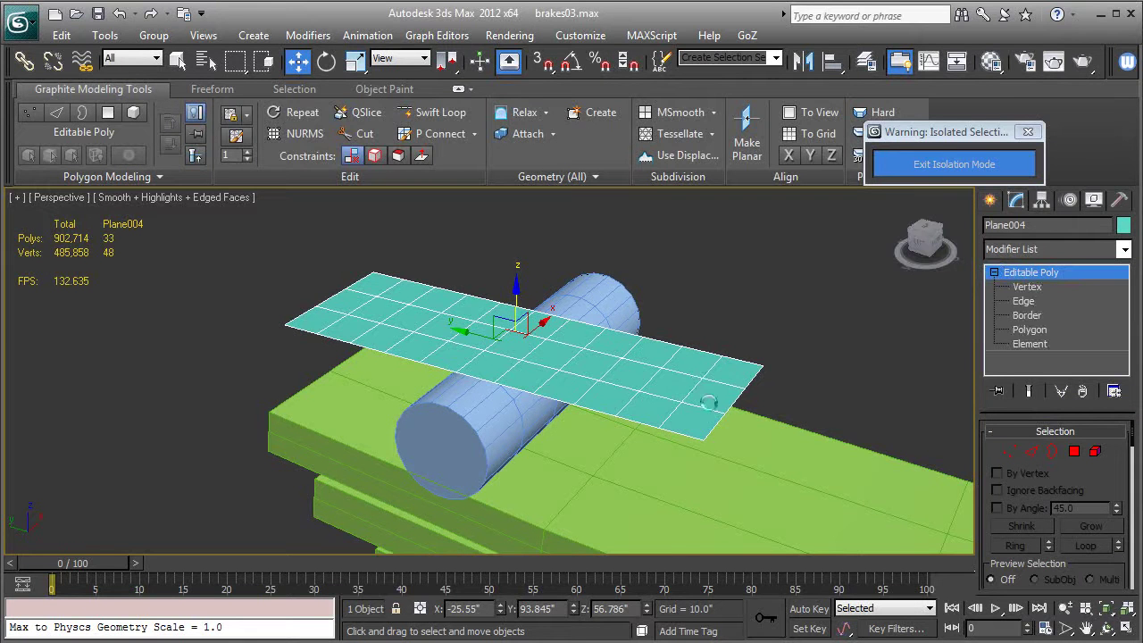
alt+middle_drag(709, 403, 878, 337)
click(1021, 286)
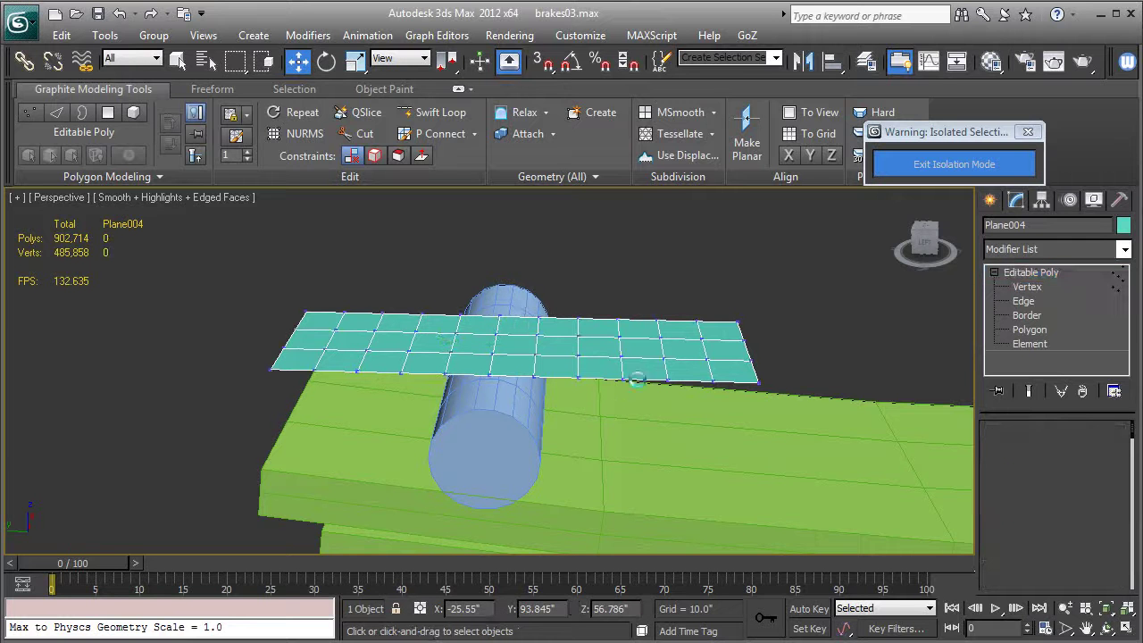
mouse_move(710, 408)
alt+middle_down()
mouse_move(670, 429)
mouse_move(704, 407)
mouse_move(695, 402)
alt+middle_up()
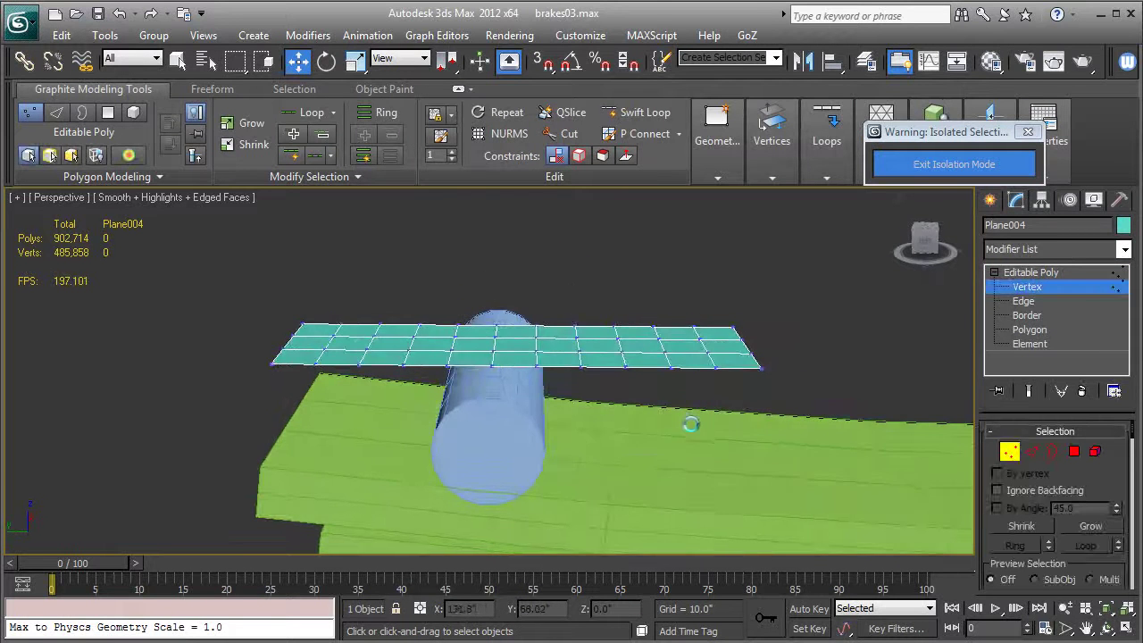
drag(281, 334, 430, 442)
key(ctrl+a)
drag(511, 304, 513, 328)
Step: Exclude the rows nearest the pin and lower the outer 28 vertices to about Z 55.731", close to the leaf spring
alt+drag(435, 394, 435, 394)
alt+drag(596, 428, 596, 429)
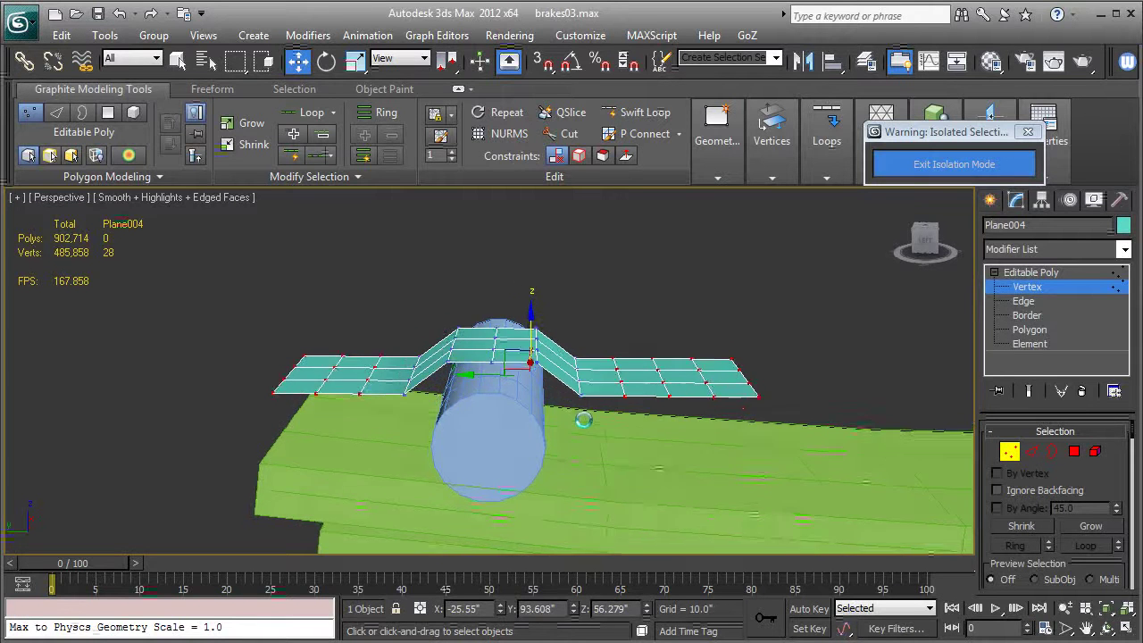
alt+middle_drag(596, 429, 570, 377)
drag(530, 311, 526, 347)
Step: Shift the strip's longer end, without the opposite end's vertices, about 1.053" along Y toward the pin
alt+middle_drag(468, 408, 490, 449)
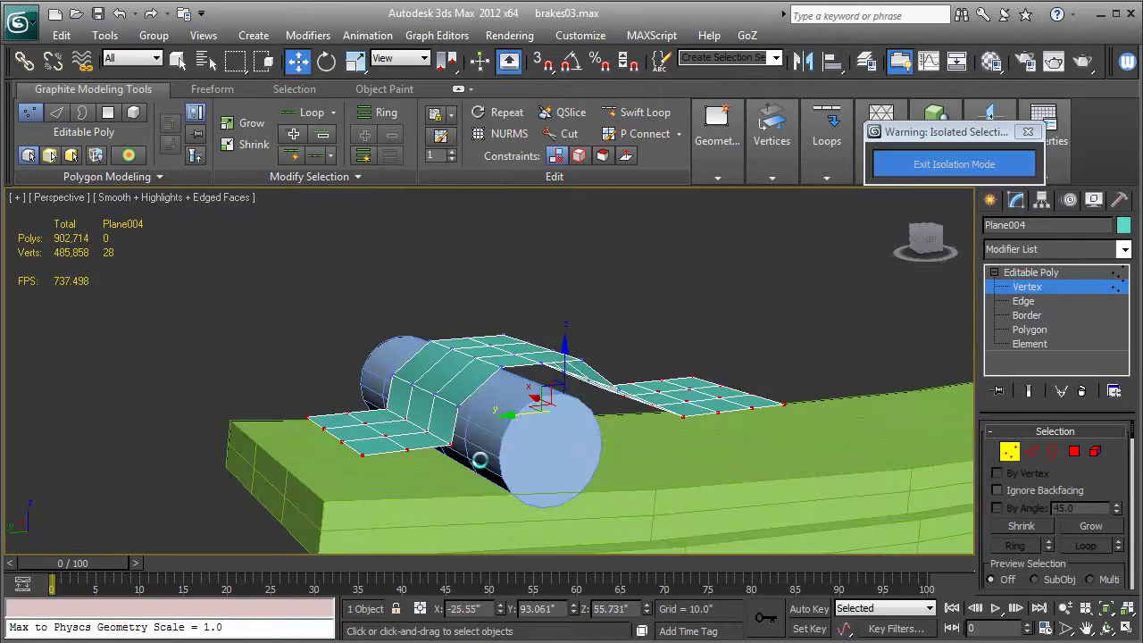
alt+drag(412, 420, 411, 418)
alt+click(433, 437)
alt+click(456, 446)
alt+middle_drag(554, 449, 487, 404)
alt+drag(277, 345, 497, 531)
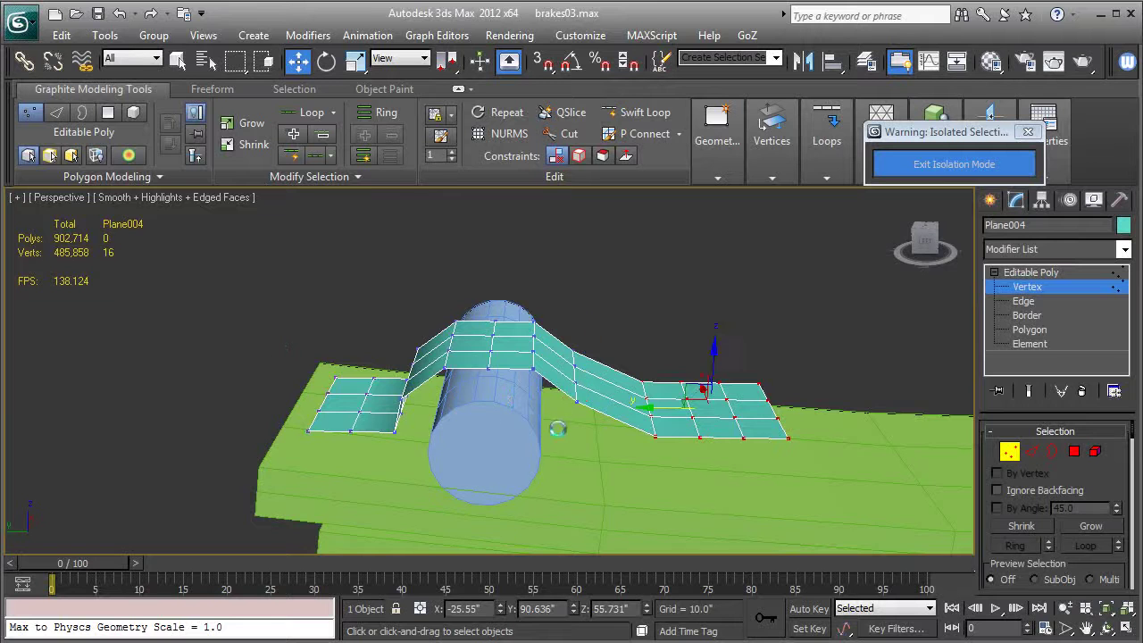
drag(654, 406, 602, 408)
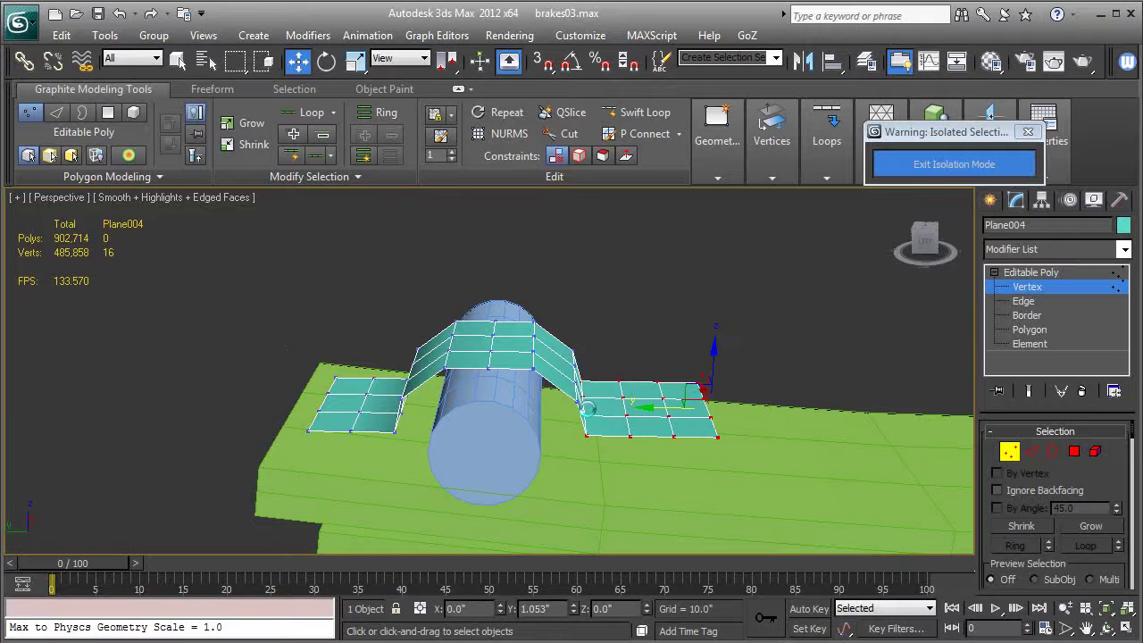
ctrl+drag(805, 526, 570, 357)
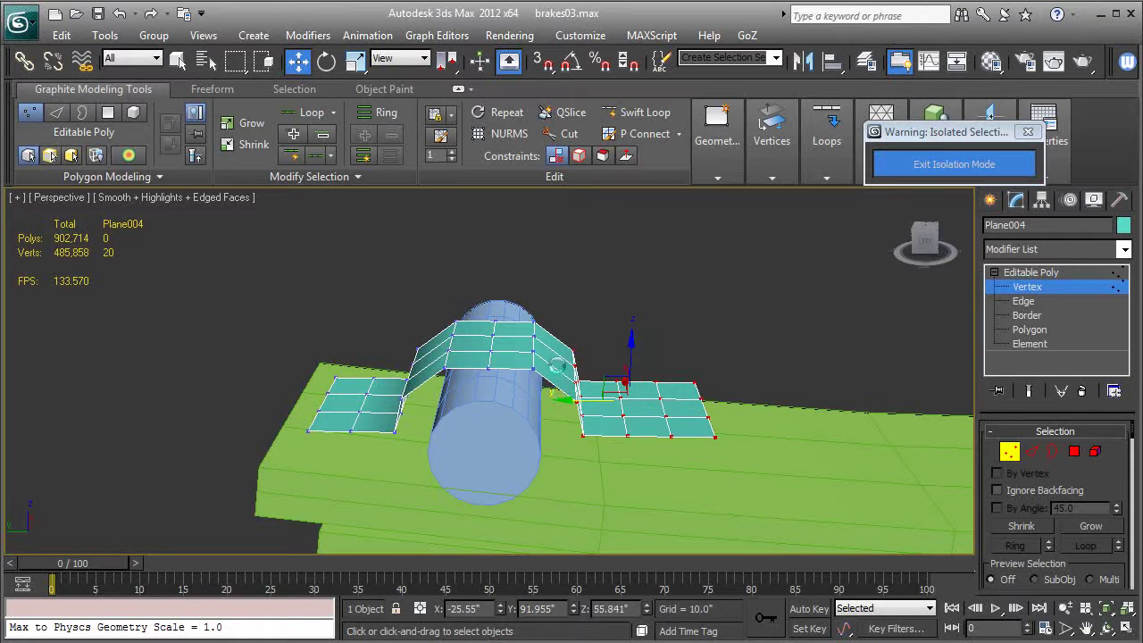
alt+middle_drag(559, 390, 533, 366)
Step: Raise the centre row of vertices slightly to round the strip over the pin
drag(321, 429, 427, 454)
alt+middle_drag(385, 439, 494, 360)
drag(470, 333, 506, 364)
drag(492, 306, 491, 295)
Step: Lower the vertices of the strip's inner flange to follow the leaf spring's slope and adjust its end rows
alt+middle_drag(574, 392, 560, 403)
drag(707, 488, 574, 359)
alt+middle_drag(623, 397, 628, 373)
drag(628, 374, 605, 441)
drag(646, 388, 602, 394)
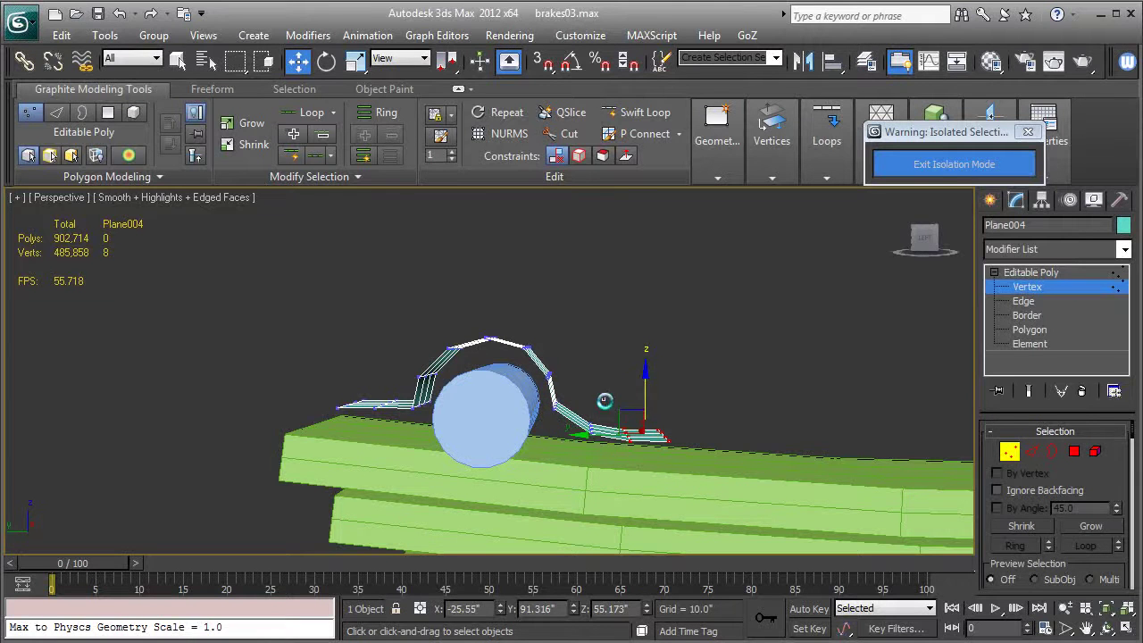
alt+drag(633, 448, 636, 450)
drag(661, 394, 668, 398)
Step: Lower the flange near the leaf spring's tip onto the spring and adjust its outermost row to about Y 96.808"
mouse_move(490, 408)
alt+middle_down()
mouse_move(523, 409)
mouse_move(500, 409)
alt+middle_up()
drag(286, 384, 393, 435)
drag(366, 360, 367, 369)
alt+middle_drag(325, 462, 316, 462)
drag(294, 359, 343, 372)
alt+middle_drag(502, 381, 480, 400)
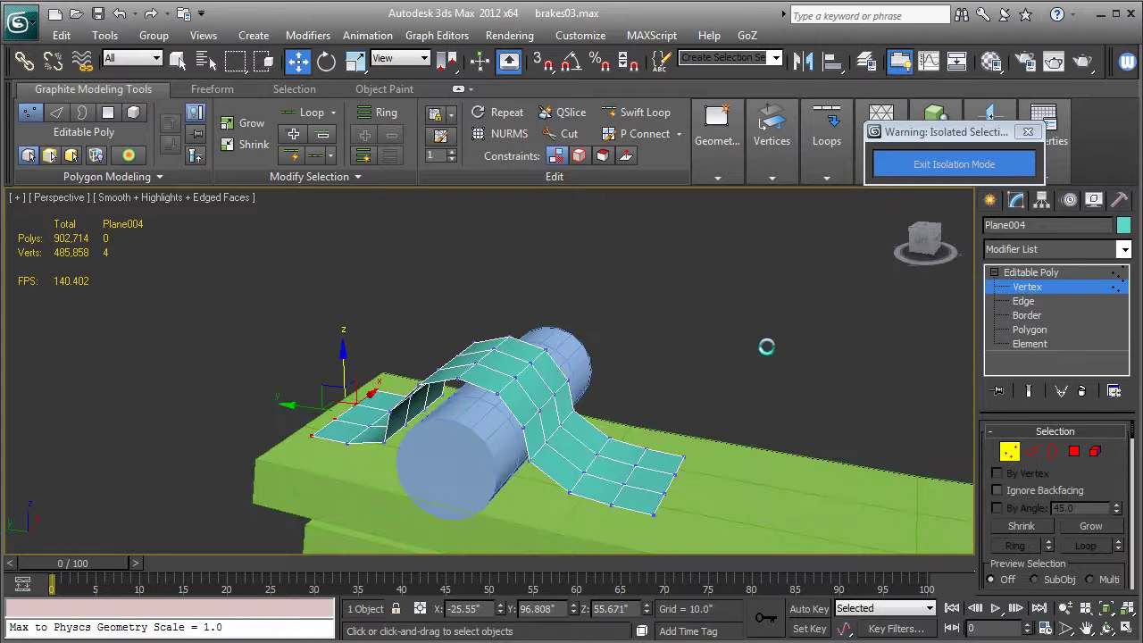
Step: Give the flat strap thickness with a Shell modifier, using an inner amount of 0.58" and 3 segments
click(1029, 272)
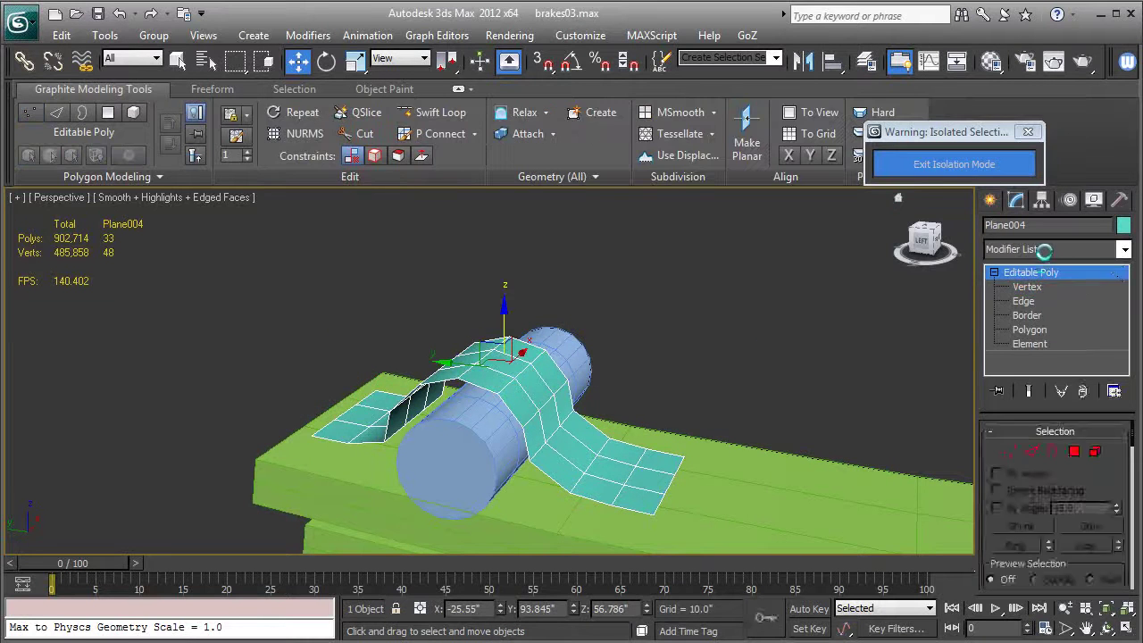
click(1045, 250)
text(s)
key(s)
key(s)
key(s)
key(s)
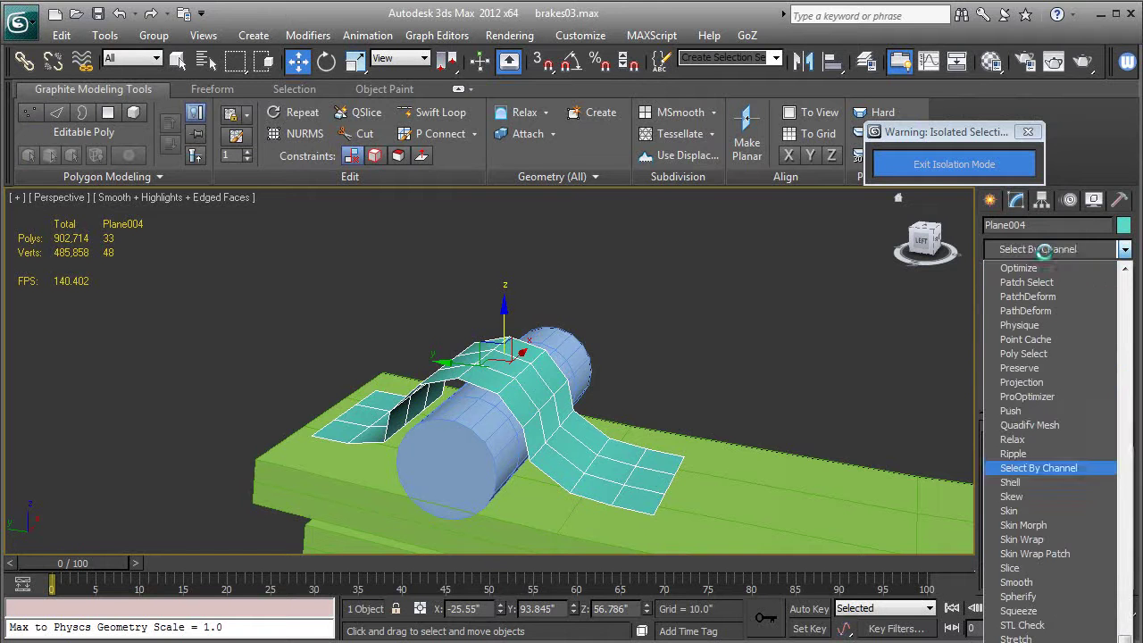
click(1013, 484)
right_click(1116, 474)
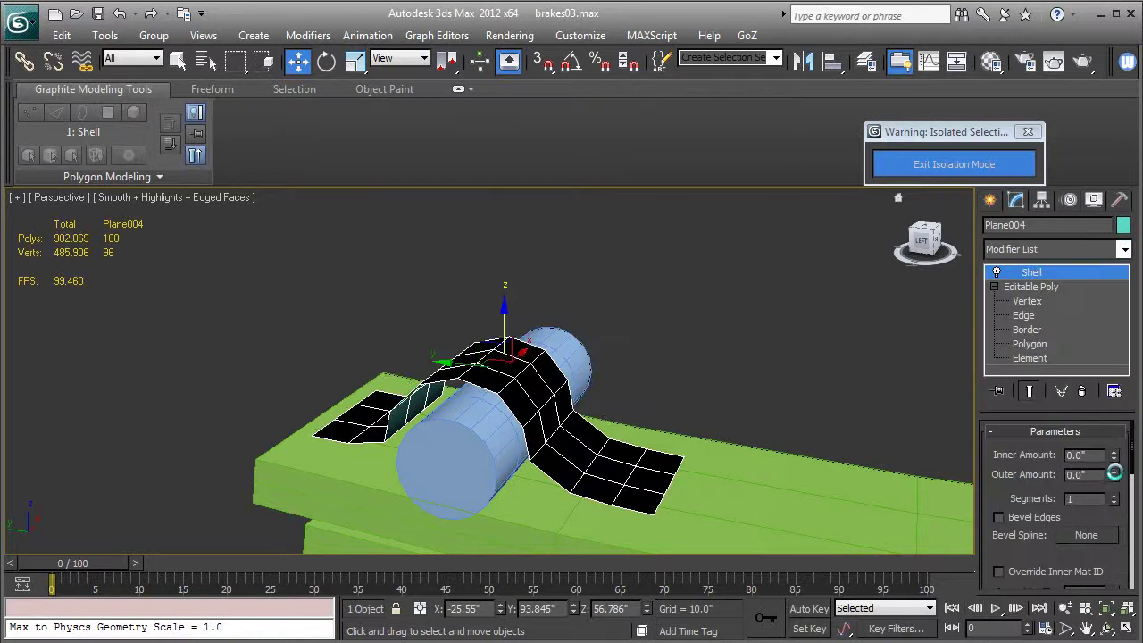
drag(1113, 455, 1116, 408)
drag(1113, 498, 1114, 495)
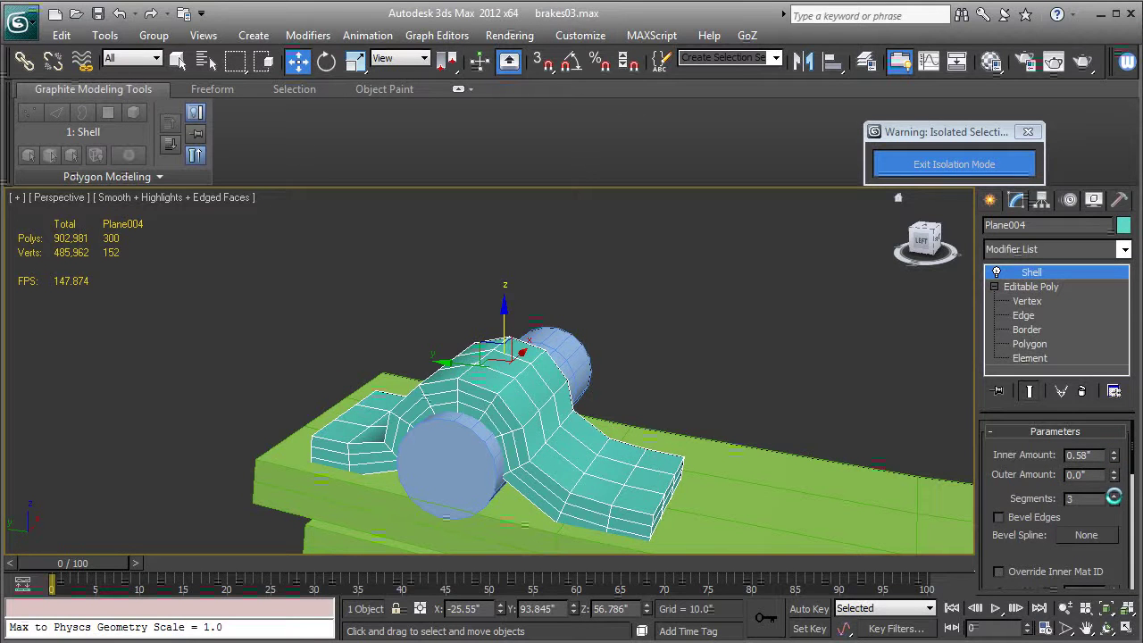
Step: Add a TurboSmooth modifier to the thickened strap and turn off the edged-faces display
click(1074, 250)
click(1074, 248)
click(1073, 245)
text(tu)
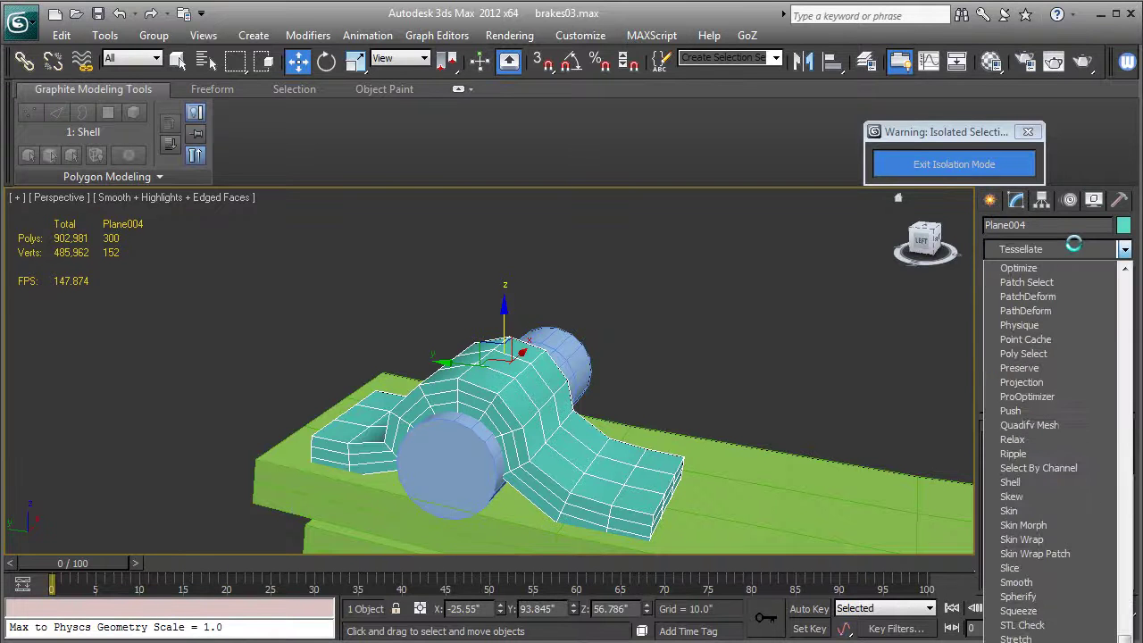
key(Return)
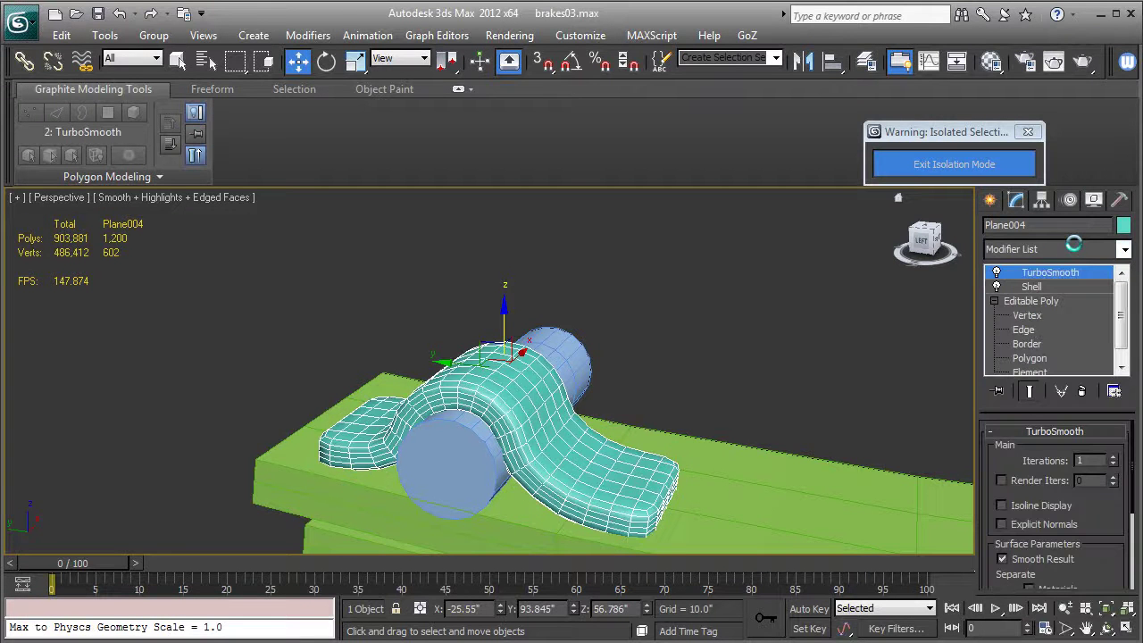
key(F4)
alt+middle_drag(520, 385, 568, 469)
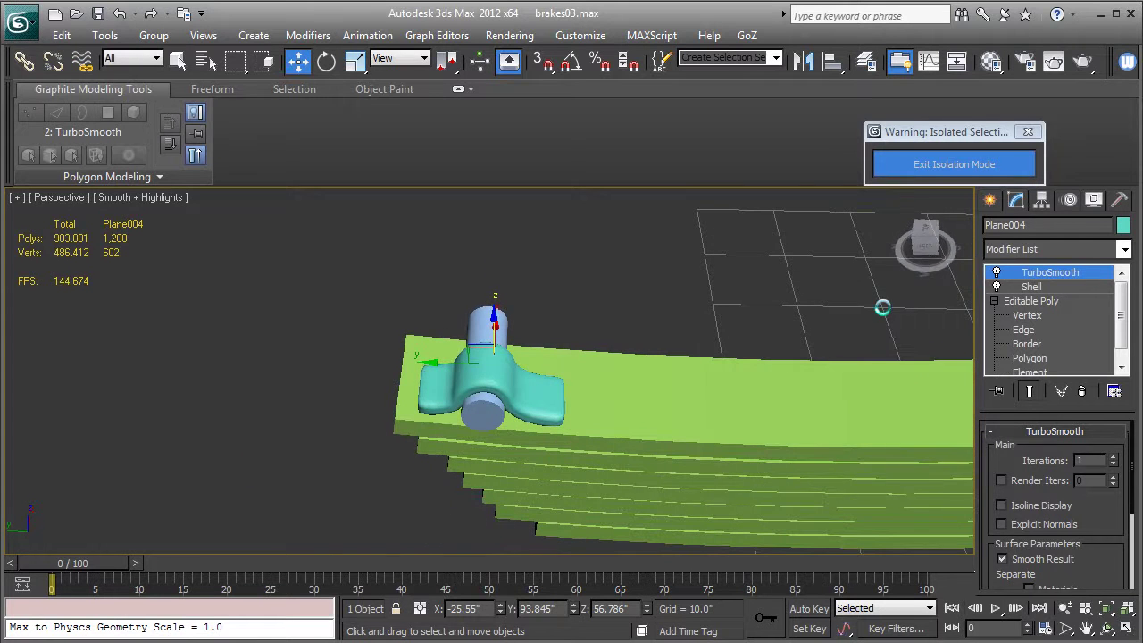
Step: Name the strap spring_strap-01 and copy it along Y to the pin at the leaf spring's other end, at about Y 68.112"
click(1019, 225)
text(spring_strap-01)
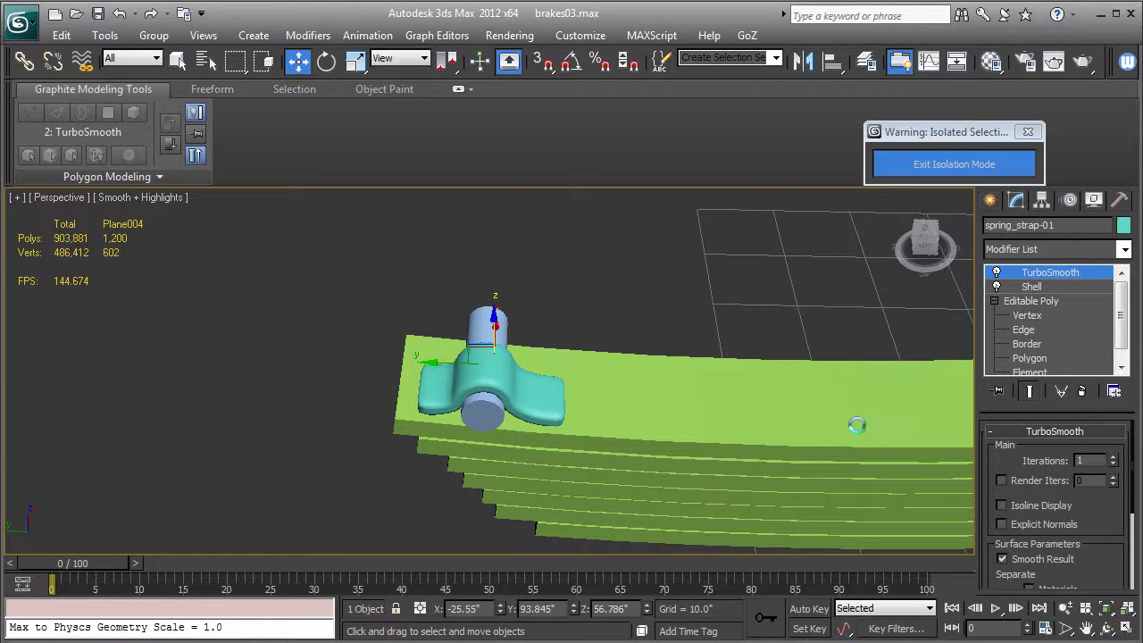
middle_drag(858, 426, 664, 393)
scroll(677, 389, down, 3)
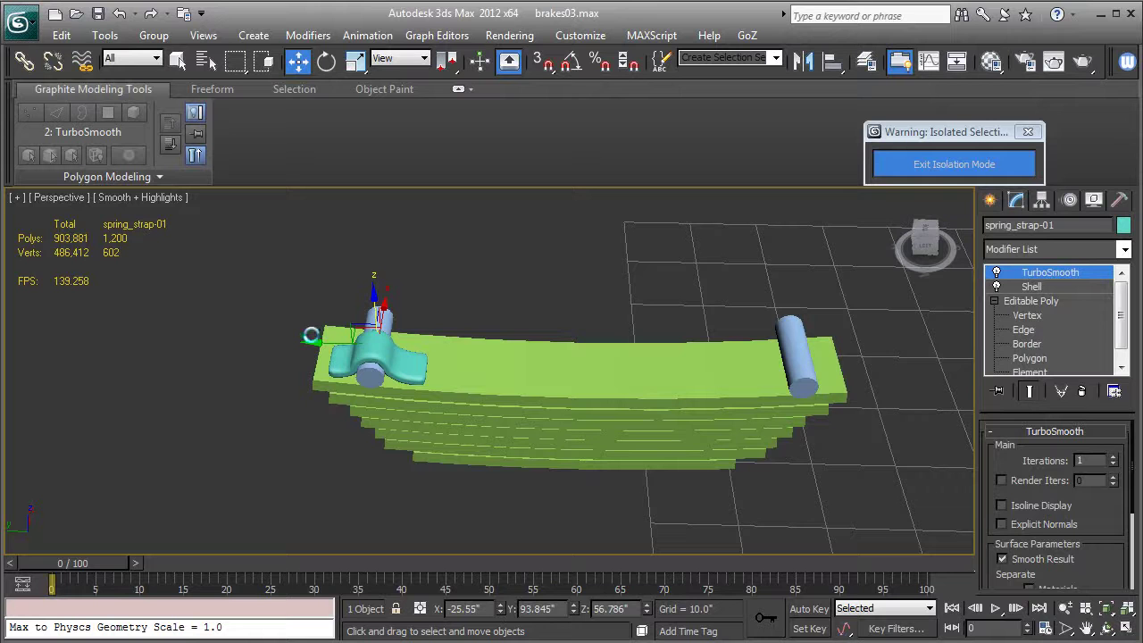
shift+drag(310, 336, 750, 350)
click(573, 406)
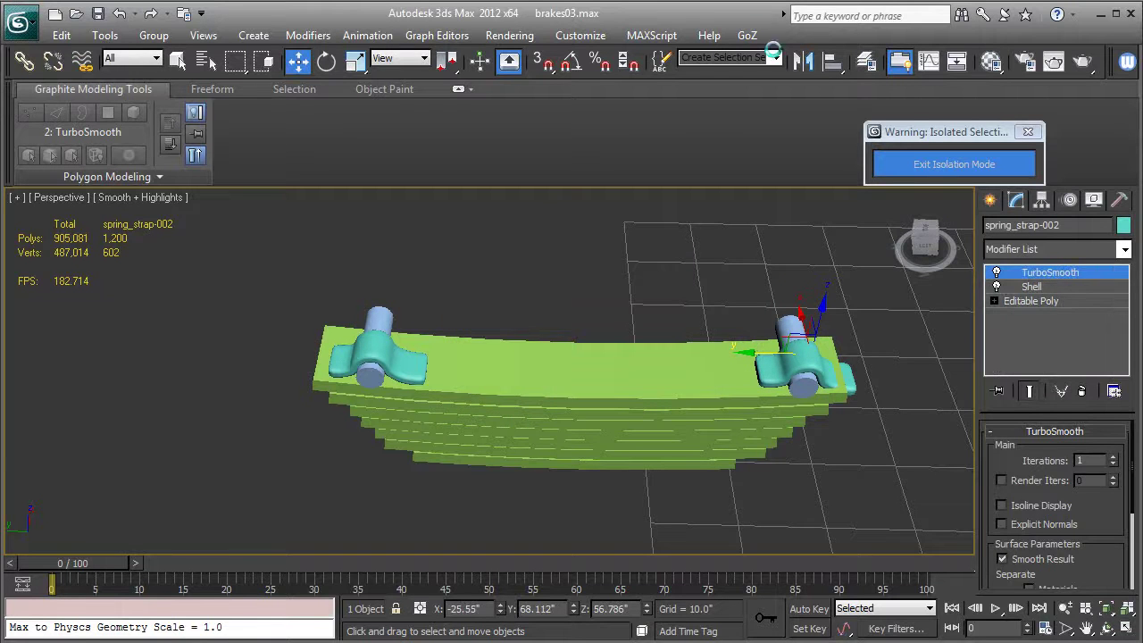
Step: Mirror the copied strap about the Y axis without cloning and shift it over its pin to about Y 69.081"
click(804, 60)
click(537, 245)
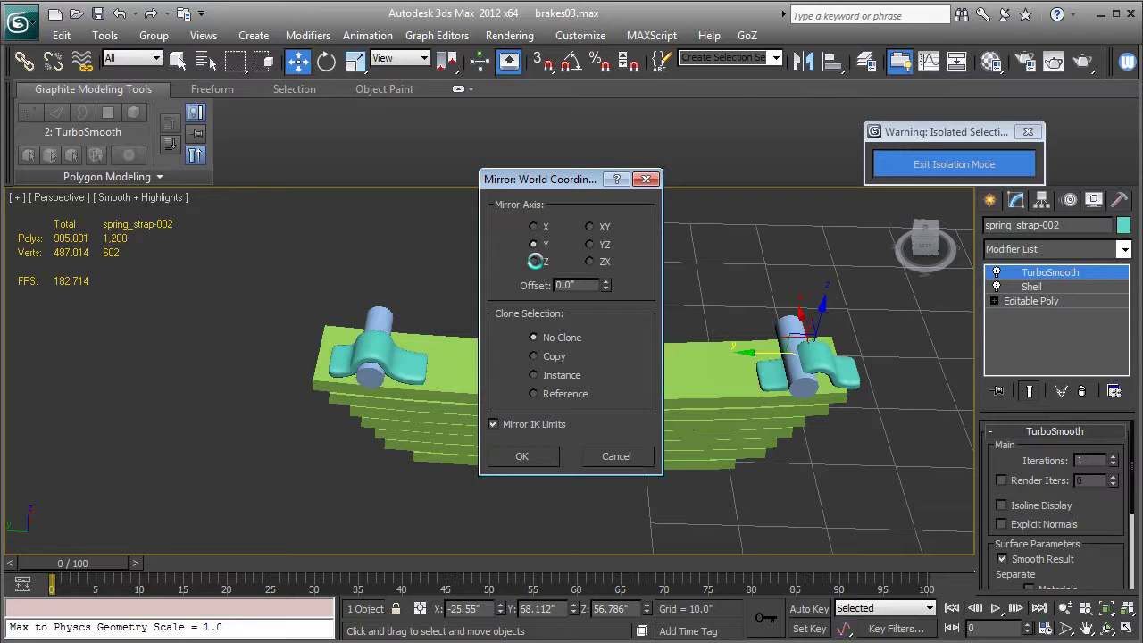
click(523, 457)
drag(752, 353, 736, 351)
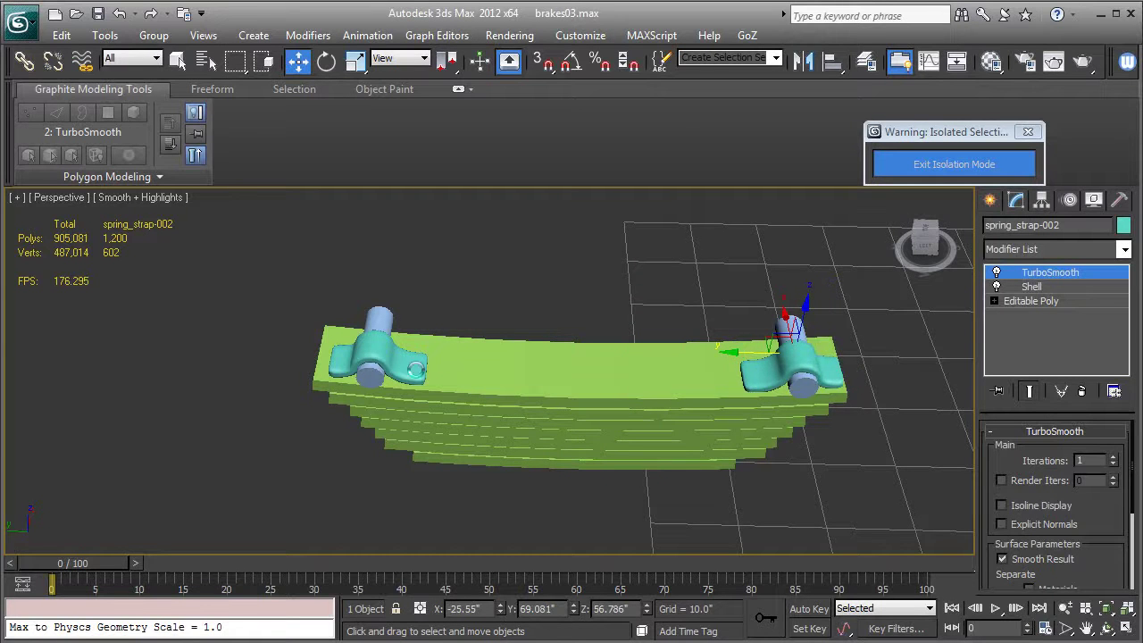
Step: Select both straps, exit isolation mode, and copy the pair along Y onto the pins of the next leaf spring
key(ctrl+a)
key(F3)
key(F3)
key(z)
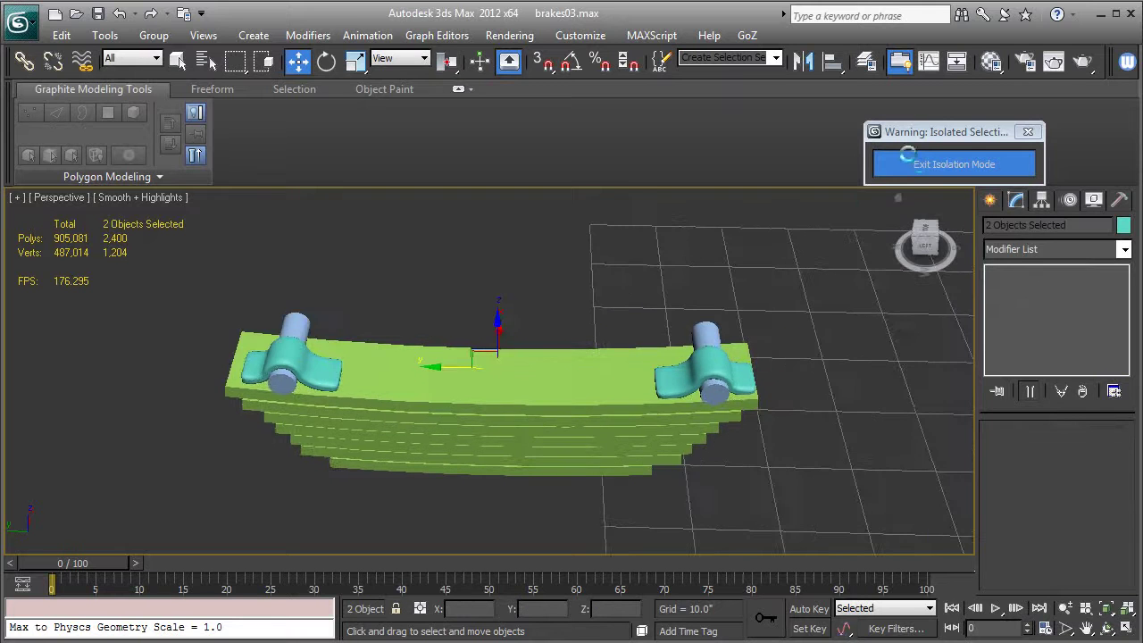
click(922, 164)
middle_drag(783, 345, 378, 247)
scroll(723, 345, down, 4)
scroll(360, 278, down, 3)
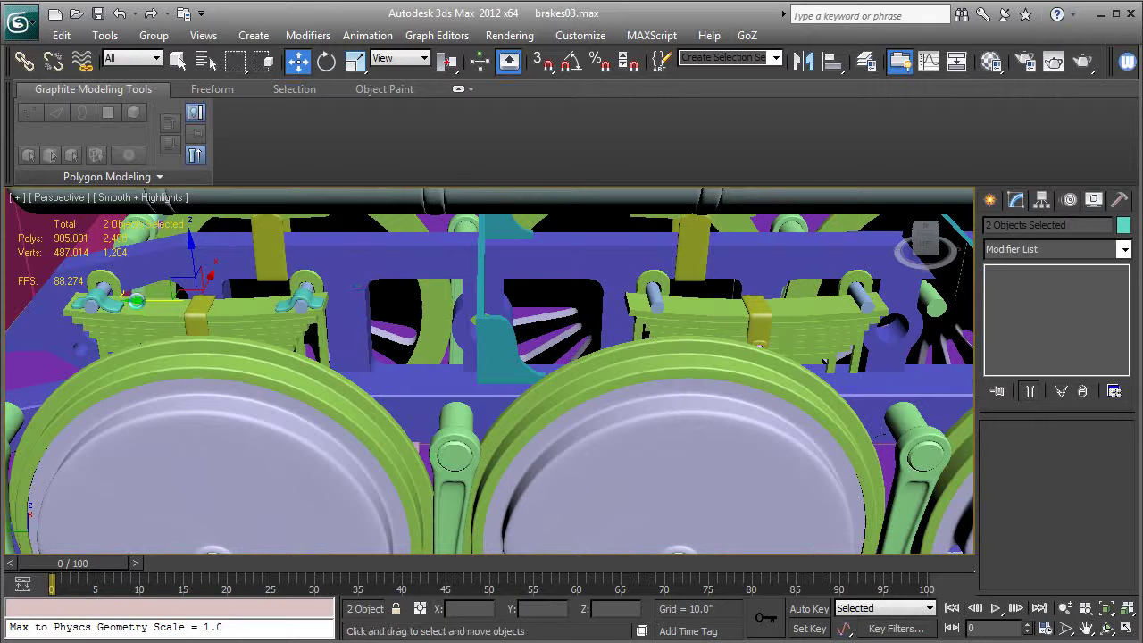
drag(136, 301, 698, 297)
click(574, 407)
Step: Copy the strap pair along Y onto each of the following two leaf springs and nudge the last pair into line with its pins
middle_drag(709, 387, 189, 401)
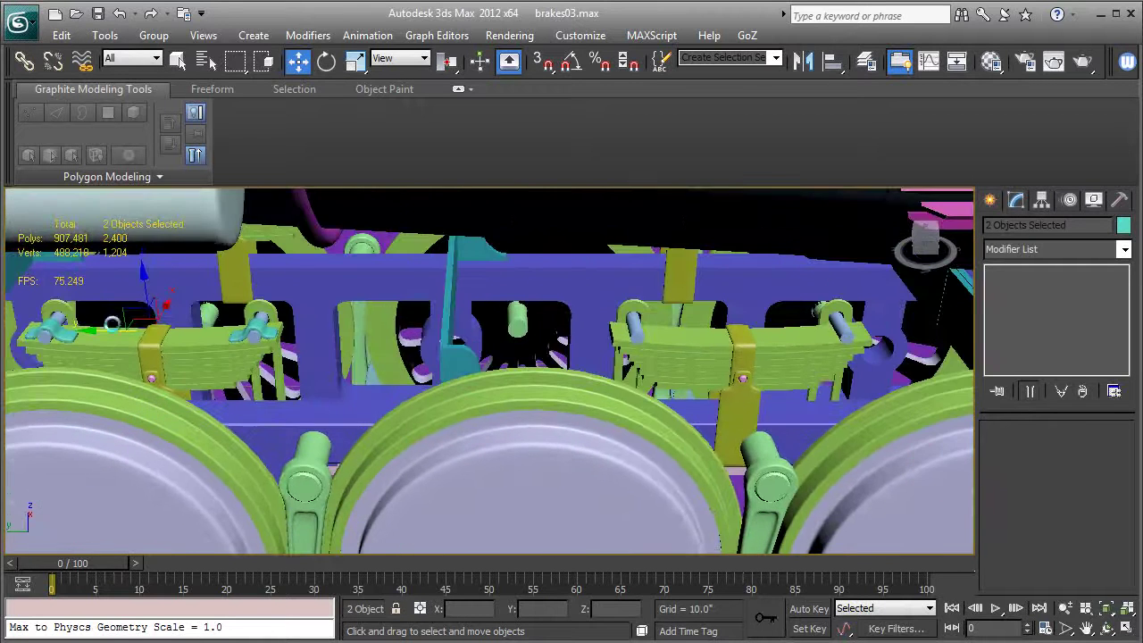
shift+drag(104, 330, 689, 341)
click(568, 406)
mouse_move(790, 381)
middle_down()
mouse_move(508, 384)
mouse_move(295, 364)
middle_up()
shift+drag(243, 341, 816, 331)
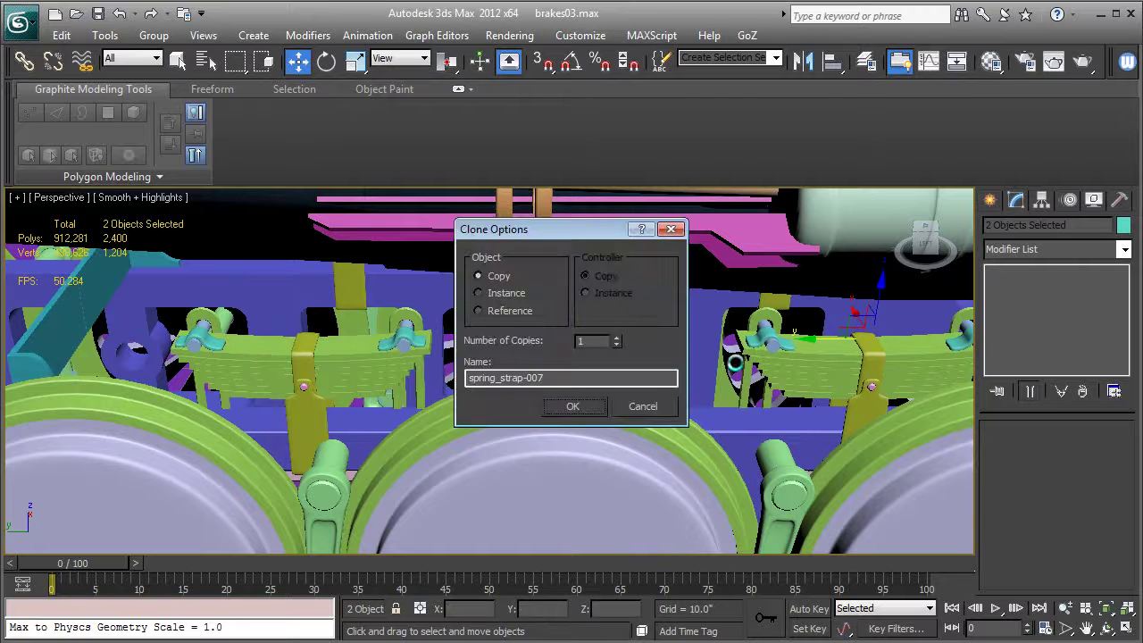
click(590, 406)
middle_drag(590, 407, 470, 367)
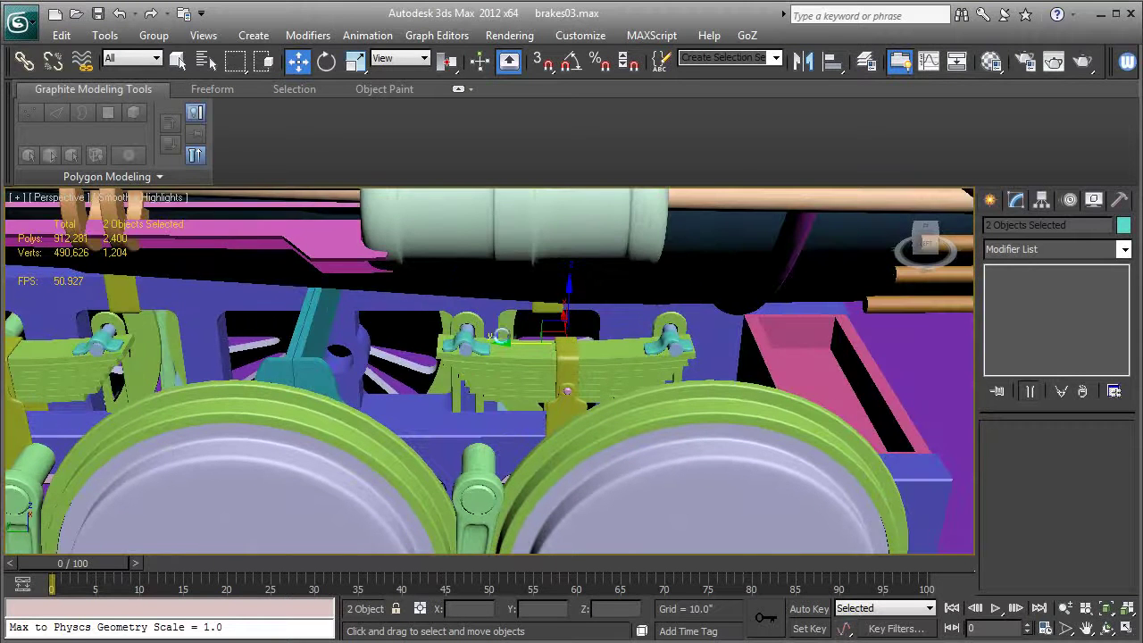
drag(507, 344, 510, 344)
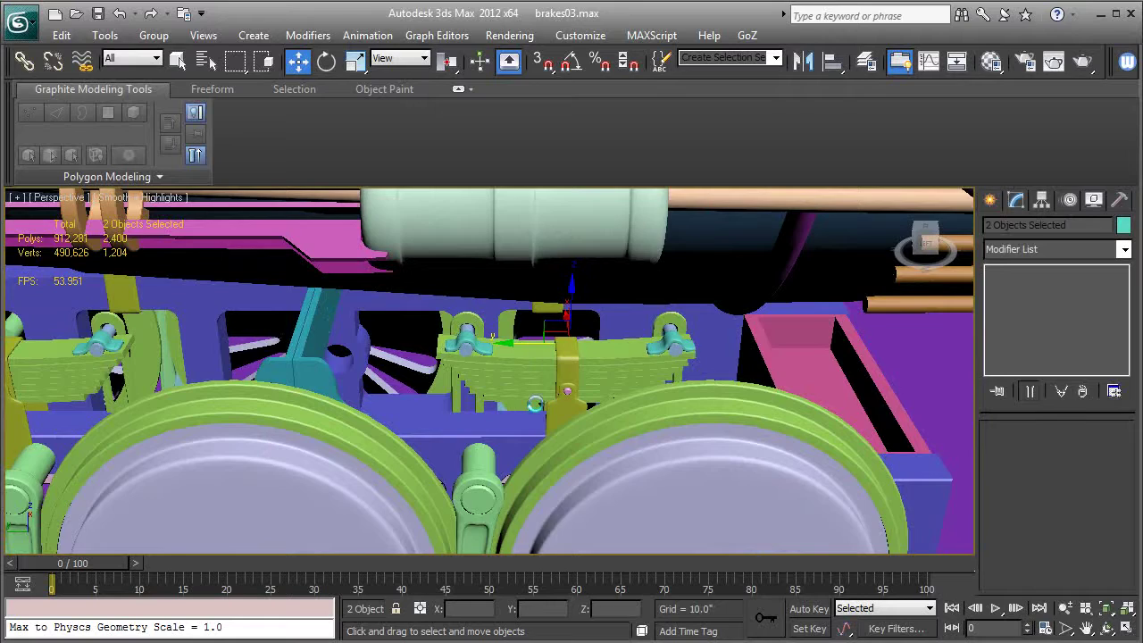
Step: Examine the straps and leaf springs above the driving wheels from several angles, along to the front cylinder
scroll(530, 405, down, 5)
alt+middle_drag(531, 404, 674, 355)
middle_drag(625, 385, 698, 383)
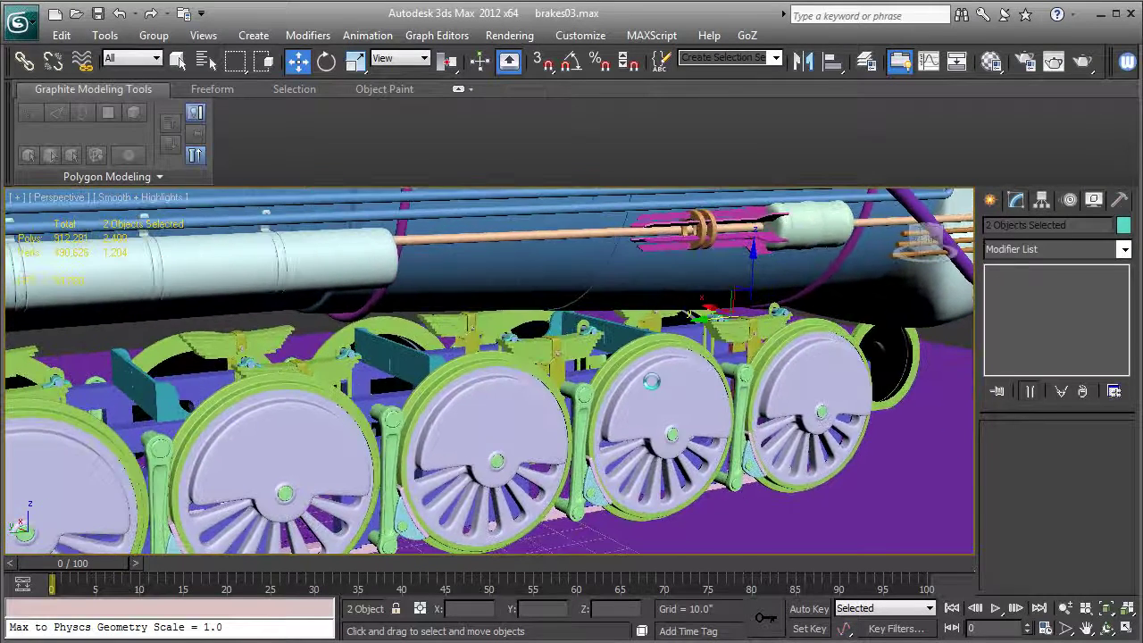
alt+middle_drag(544, 441, 635, 399)
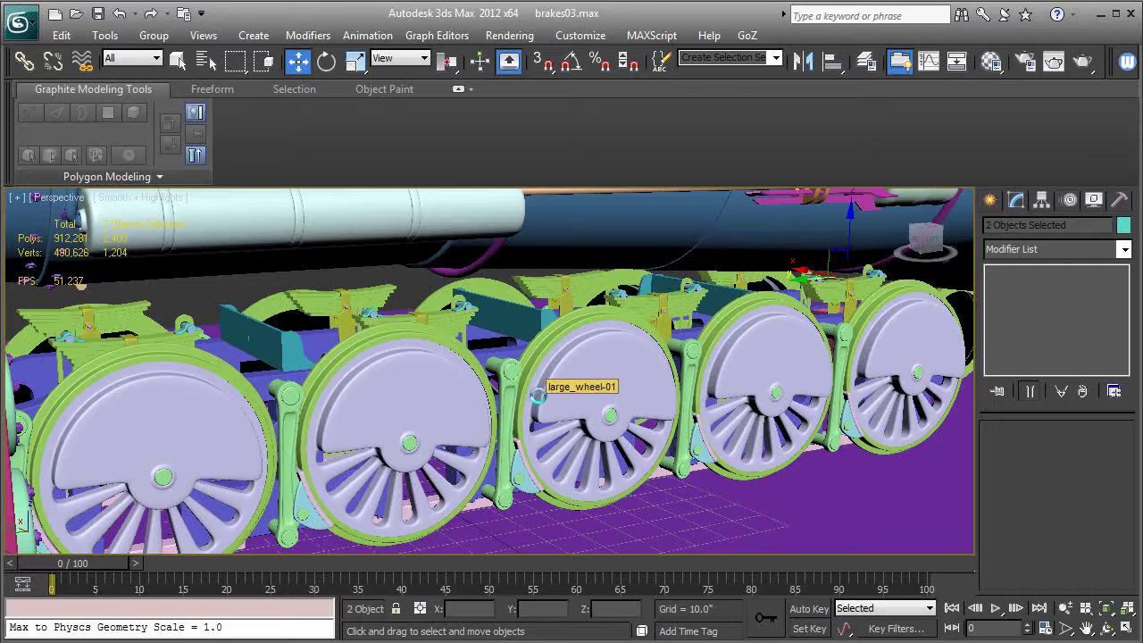
middle_drag(177, 421, 438, 379)
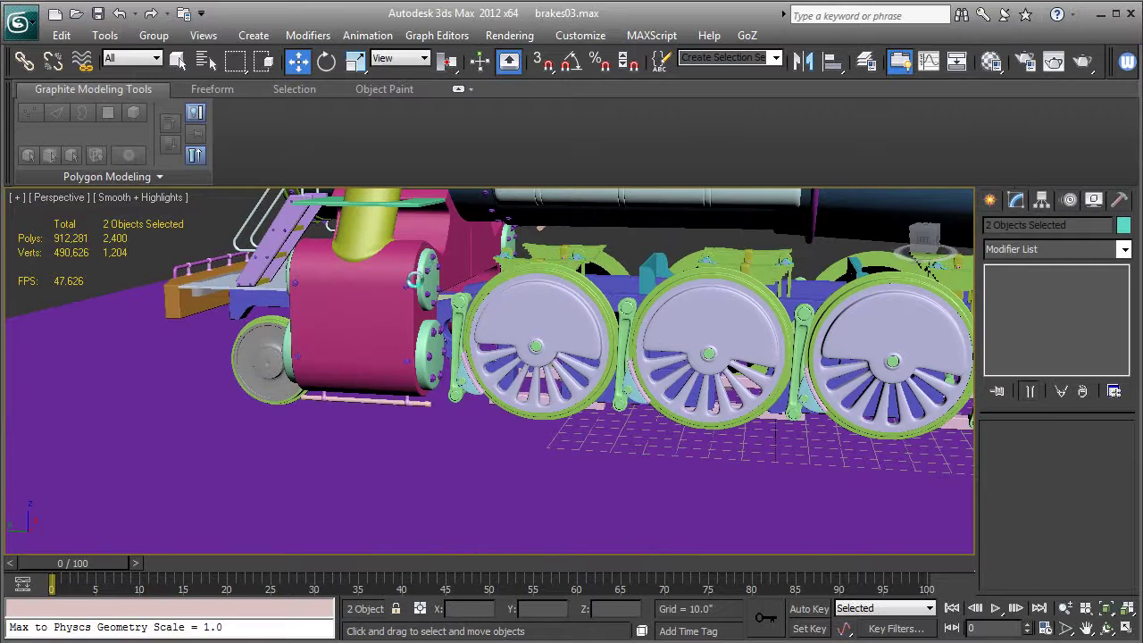
alt+middle_drag(409, 282, 565, 309)
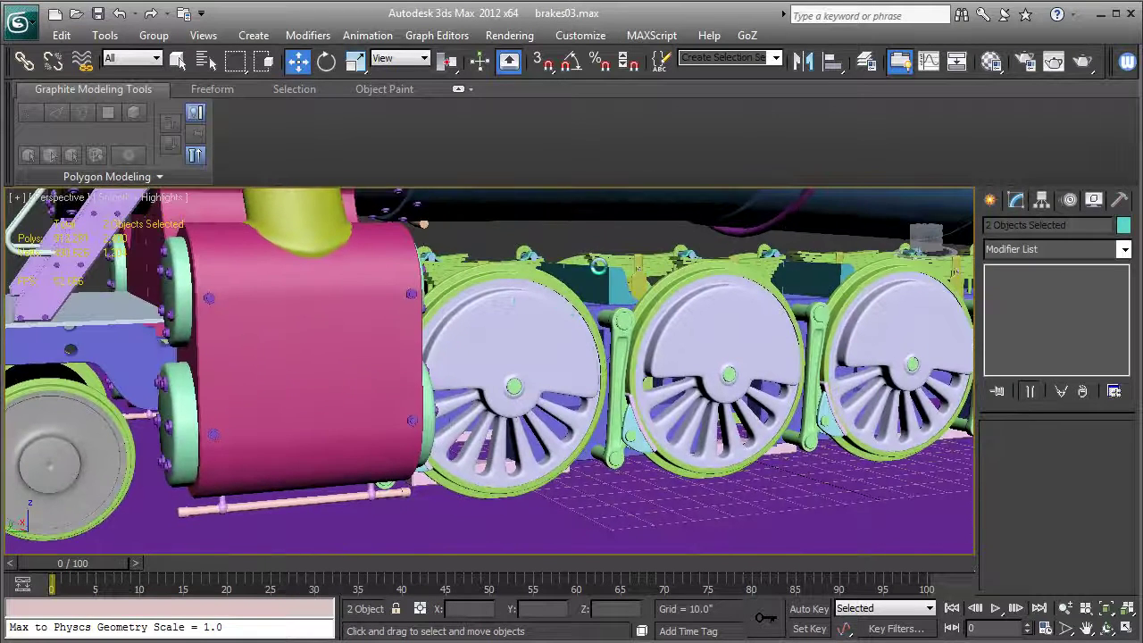
alt+middle_drag(604, 266, 572, 317)
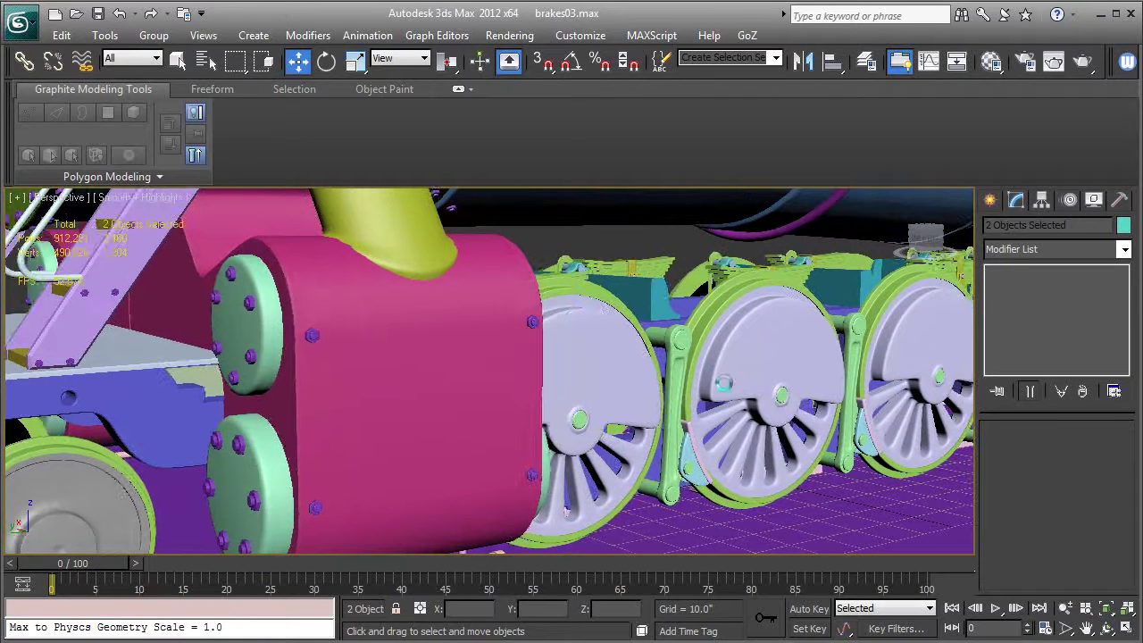